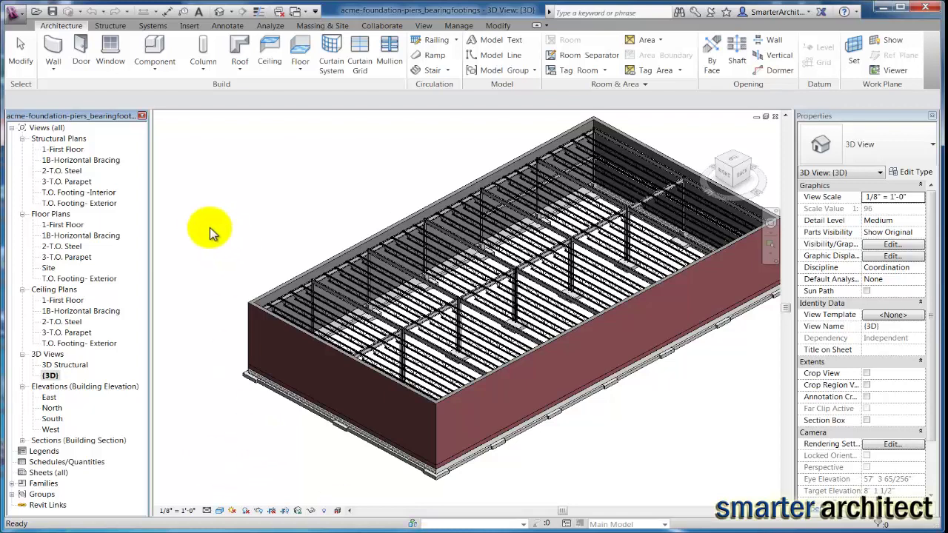
Start a new sheet list schedule and add the Sheet Number and Sheet Name fields to it, in that order
{"action": "left_click", "coordinate": [423, 26]}
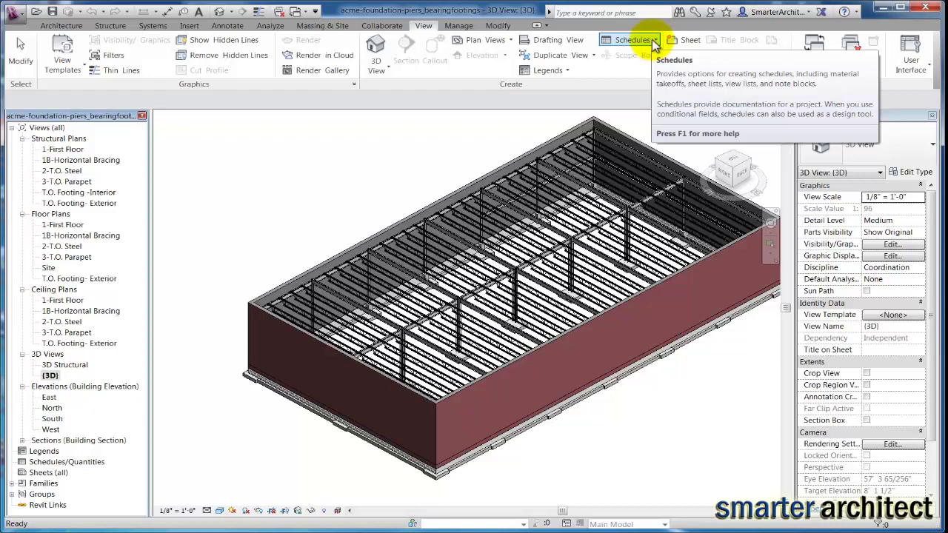
{"action": "left_click", "coordinate": [655, 43]}
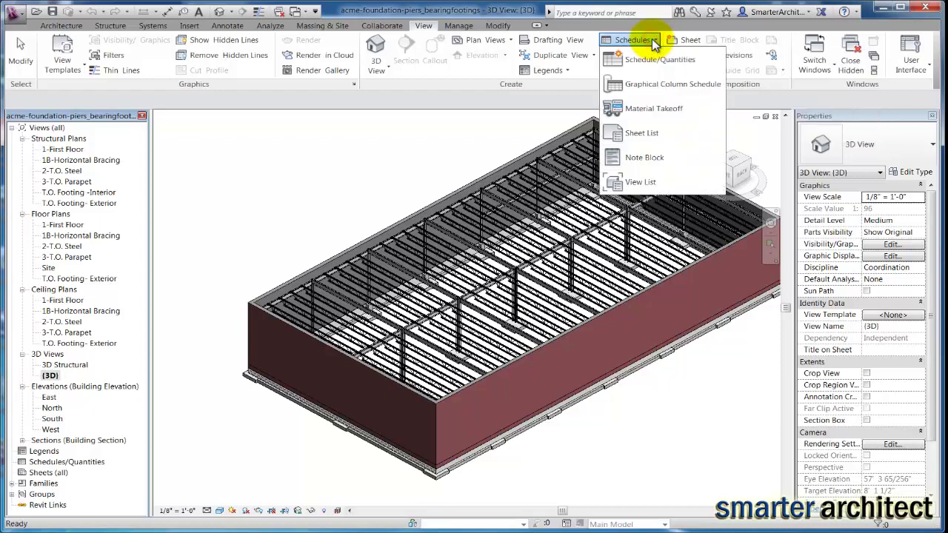
{"action": "left_click", "coordinate": [641, 134]}
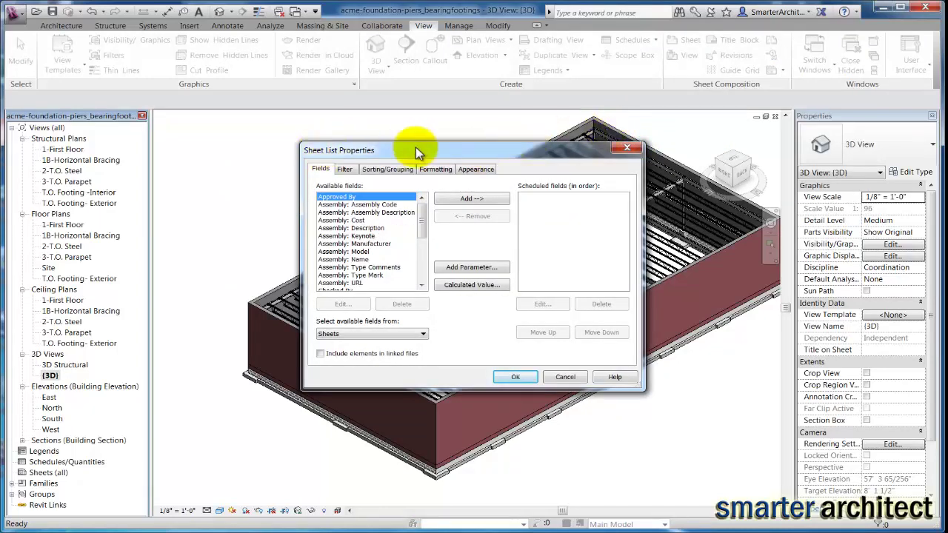
{"action": "left_click_drag", "start_coordinate": [413, 141], "coordinate": [401, 104]}
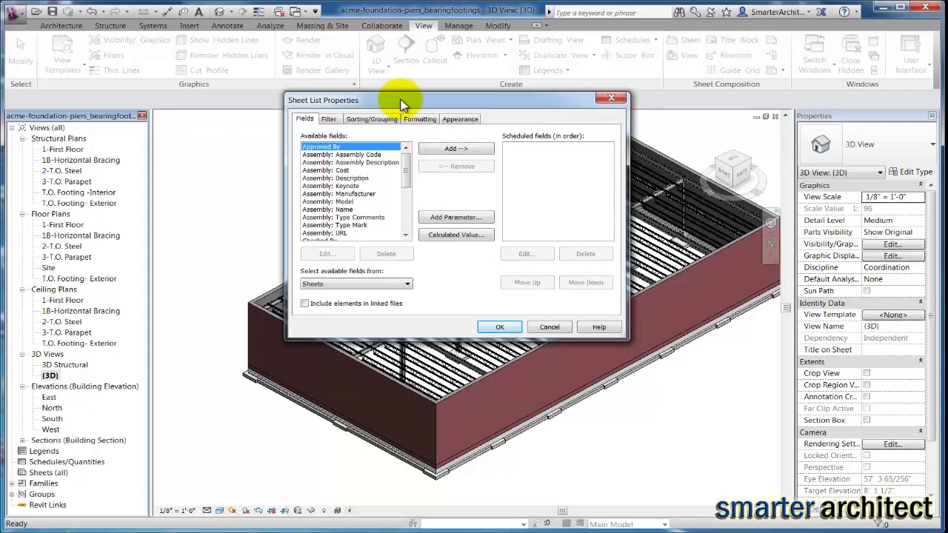
{"action": "left_click_drag", "start_coordinate": [628, 339], "coordinate": [722, 439]}
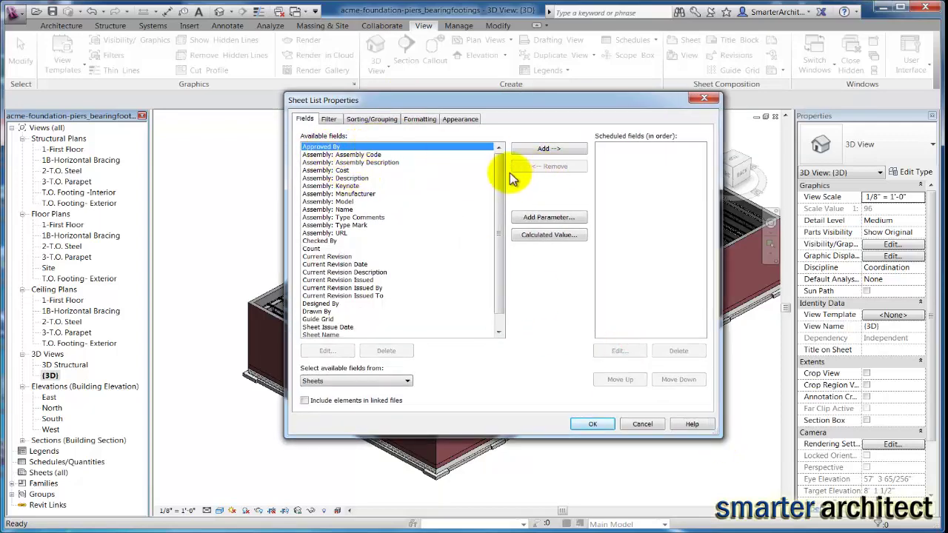
{"action": "scroll", "coordinate": [503, 222], "scroll_direction": "down", "scroll_amount": 1}
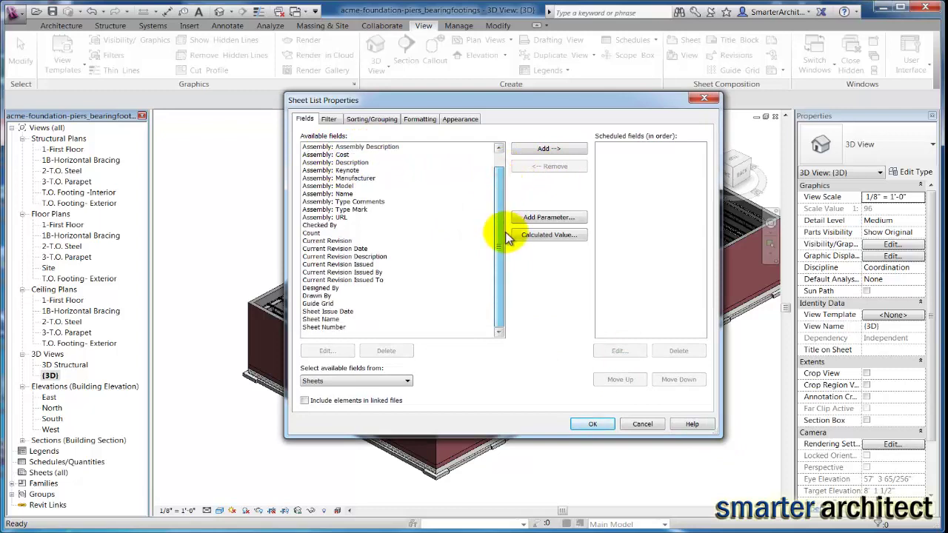
{"action": "left_click", "coordinate": [332, 328]}
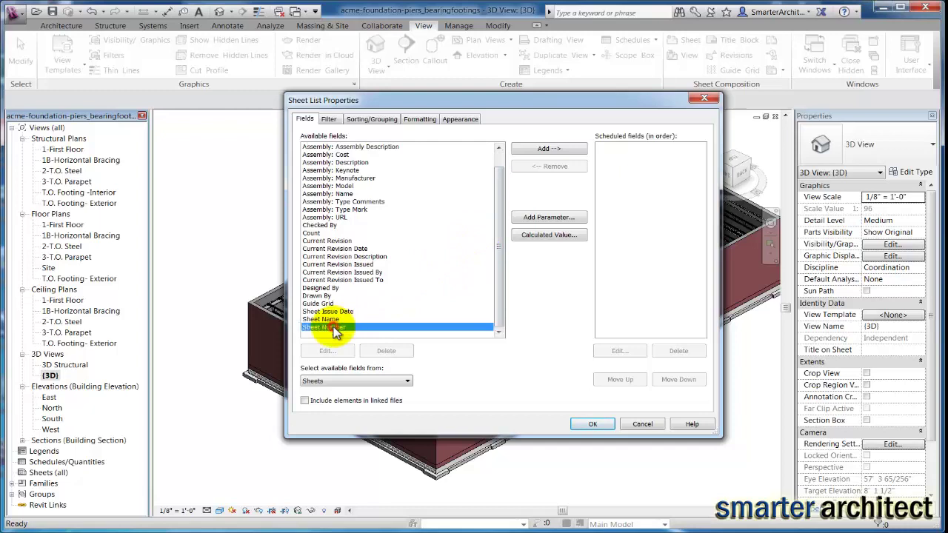
{"action": "left_click", "coordinate": [563, 153]}
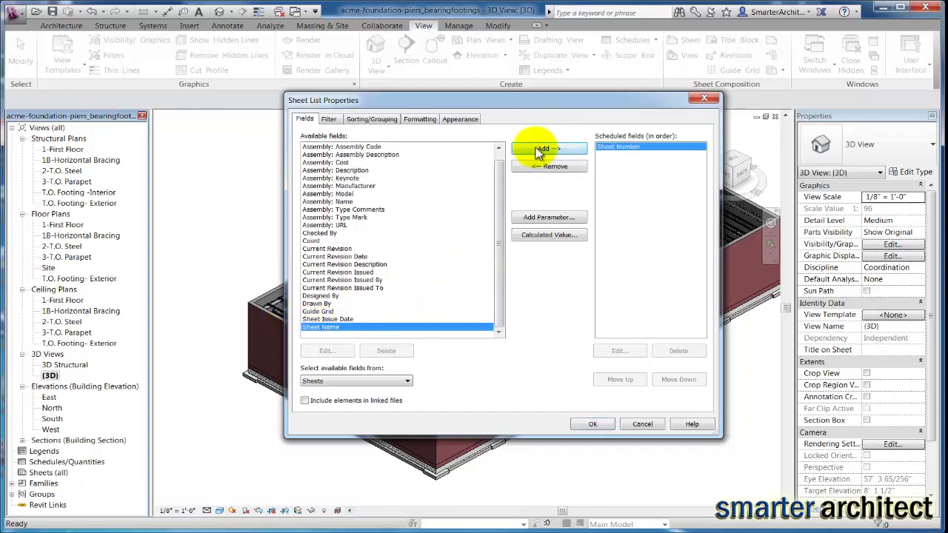
{"action": "left_click", "coordinate": [539, 151]}
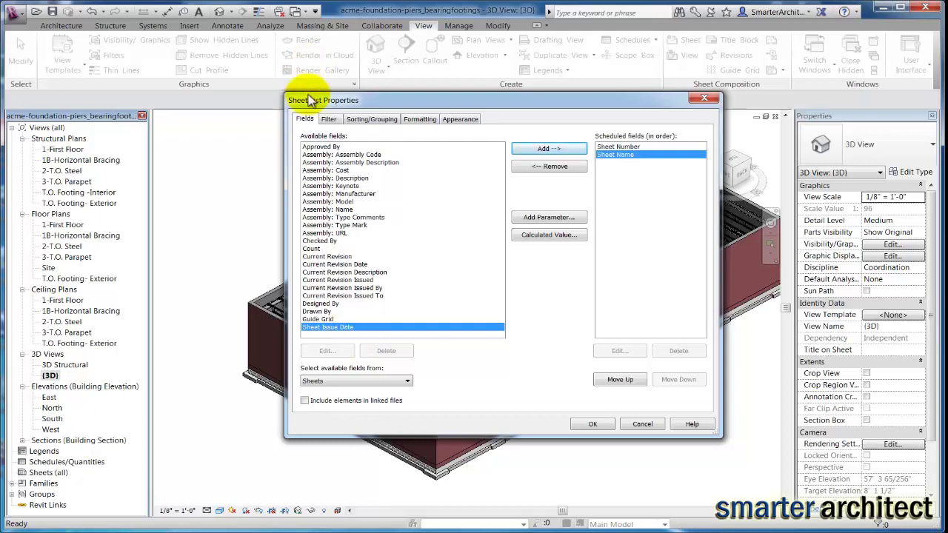
Sort the sheet list by Sheet Number in ascending order and create the schedule
{"action": "left_click", "coordinate": [331, 119]}
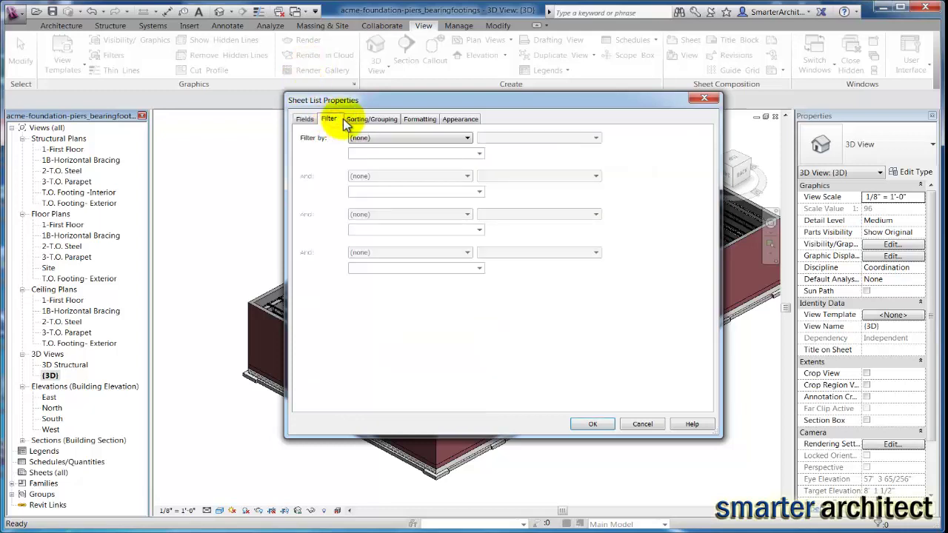
{"action": "left_click", "coordinate": [361, 122]}
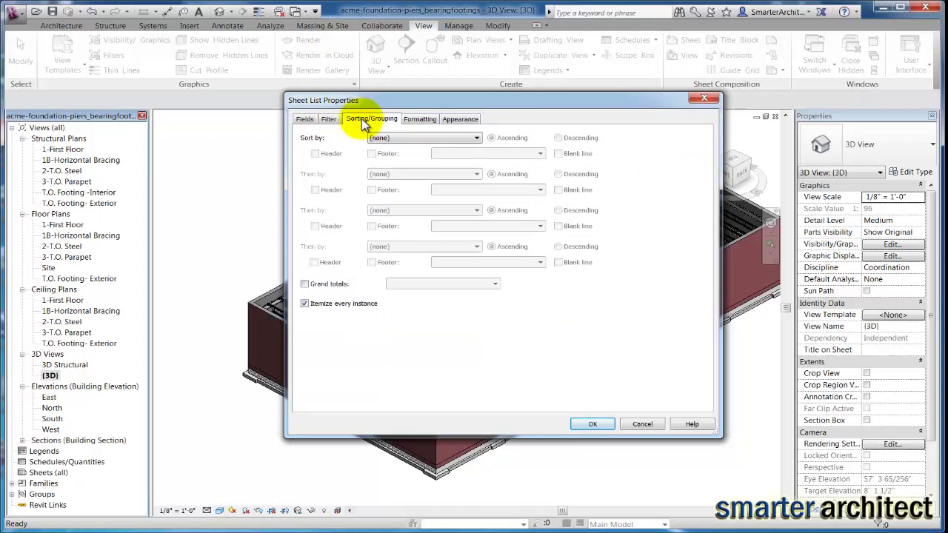
{"action": "left_click", "coordinate": [476, 137]}
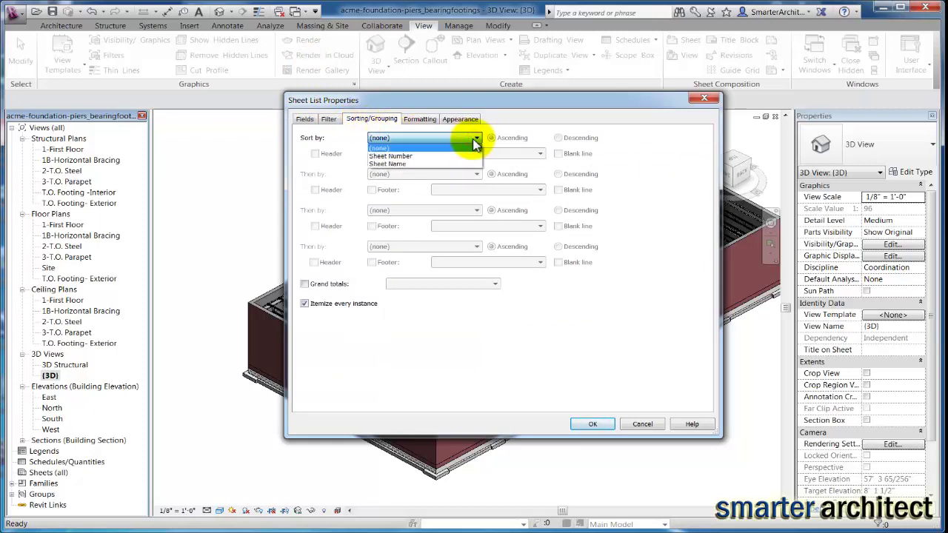
{"action": "left_click", "coordinate": [404, 157]}
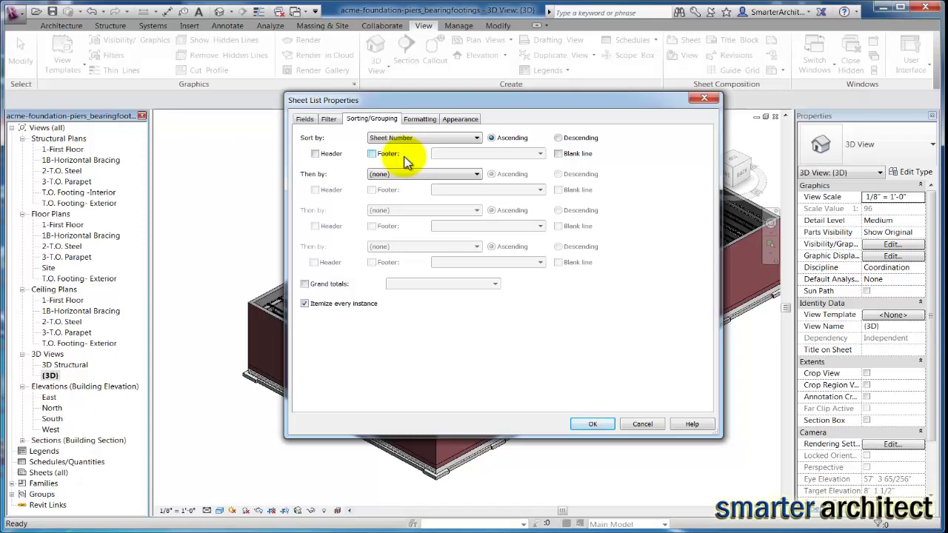
{"action": "left_click", "coordinate": [461, 141]}
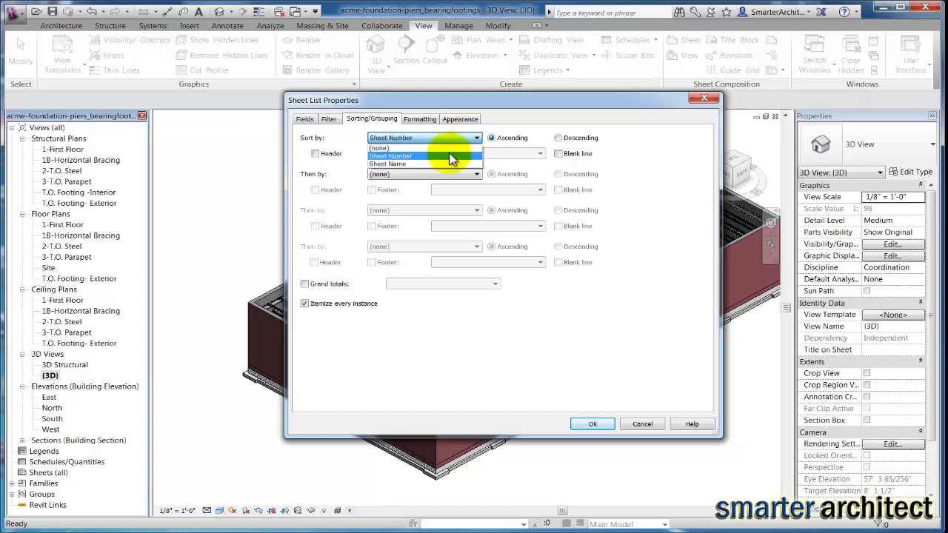
{"action": "left_click", "coordinate": [443, 157]}
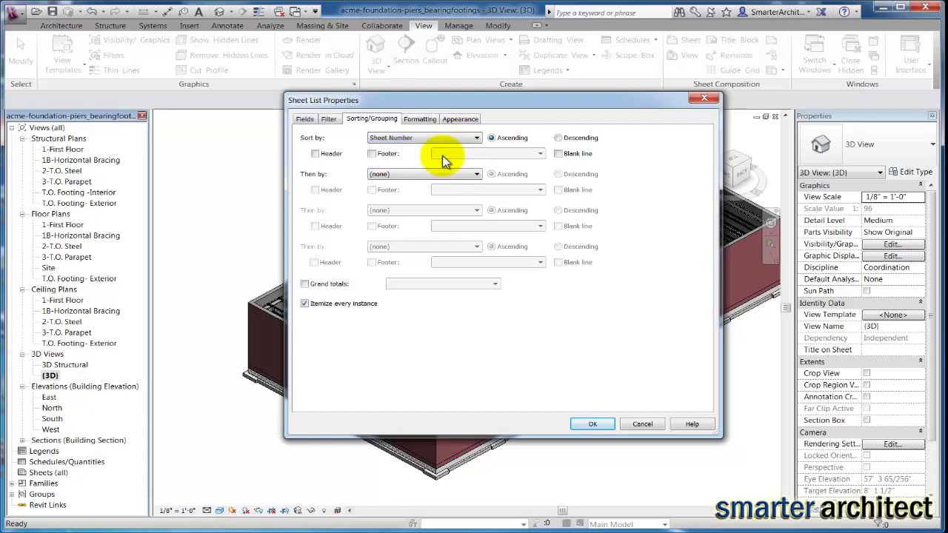
{"action": "left_click", "coordinate": [593, 426]}
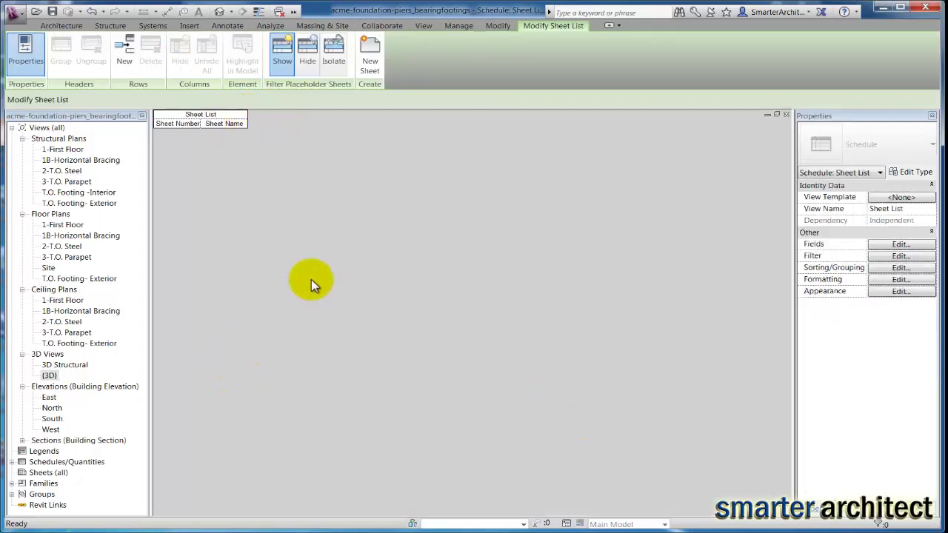
Widen the Sheet Number and Sheet Name columns of the sheet list, making the name column clearly the wider one
{"action": "left_click", "coordinate": [249, 119]}
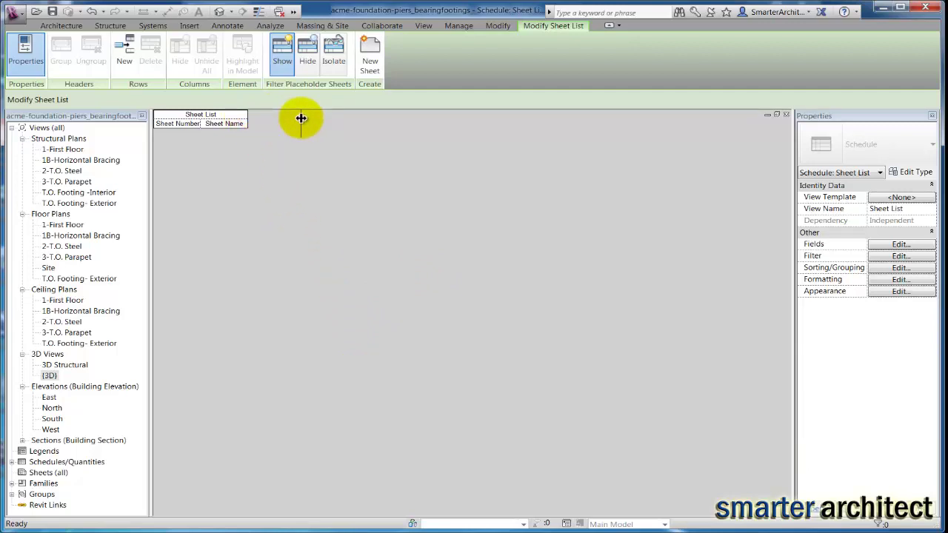
{"action": "left_click_drag", "start_coordinate": [300, 119], "coordinate": [301, 119]}
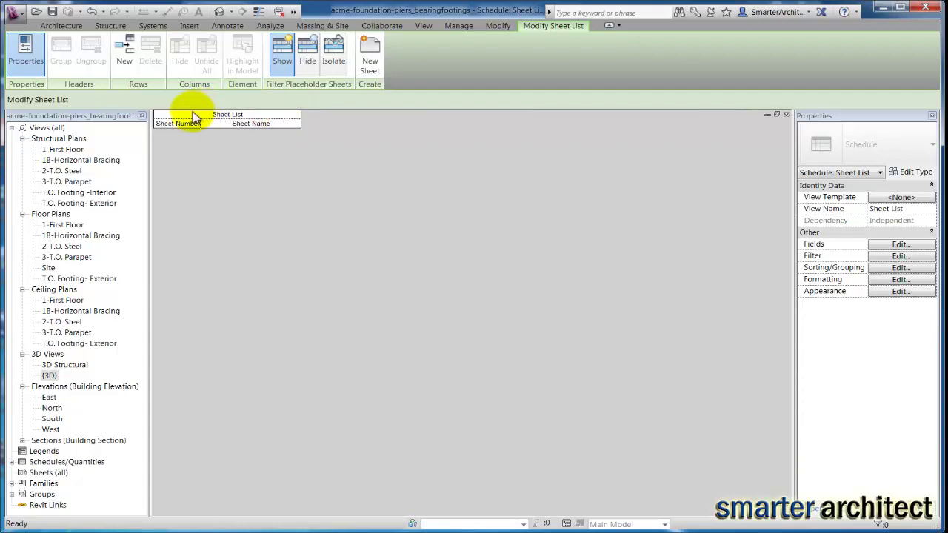
{"action": "left_click_drag", "start_coordinate": [200, 124], "coordinate": [216, 123]}
{"action": "left_click_drag", "start_coordinate": [317, 121], "coordinate": [346, 121]}
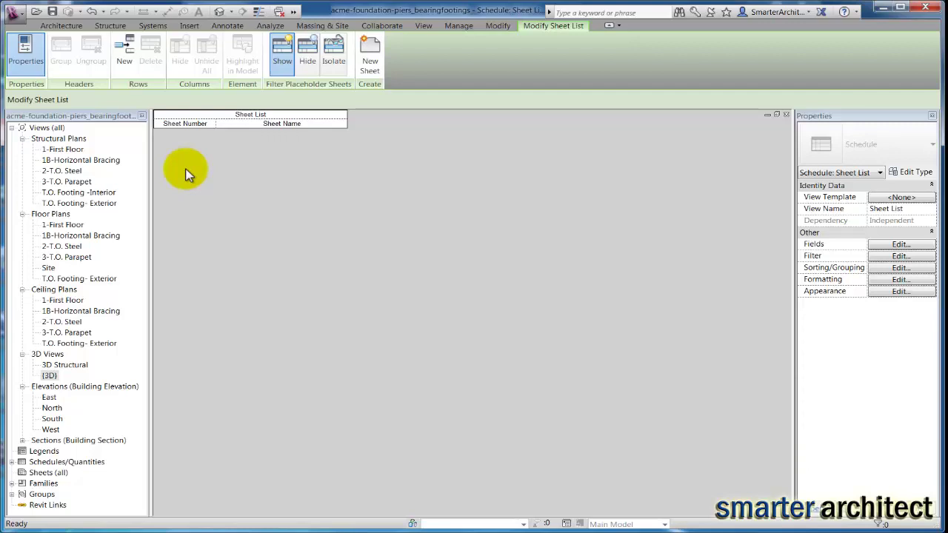
Add a placeholder sheet row to the sheet list with number A0.1 and name Cover Sheet
{"action": "left_click", "coordinate": [374, 57]}
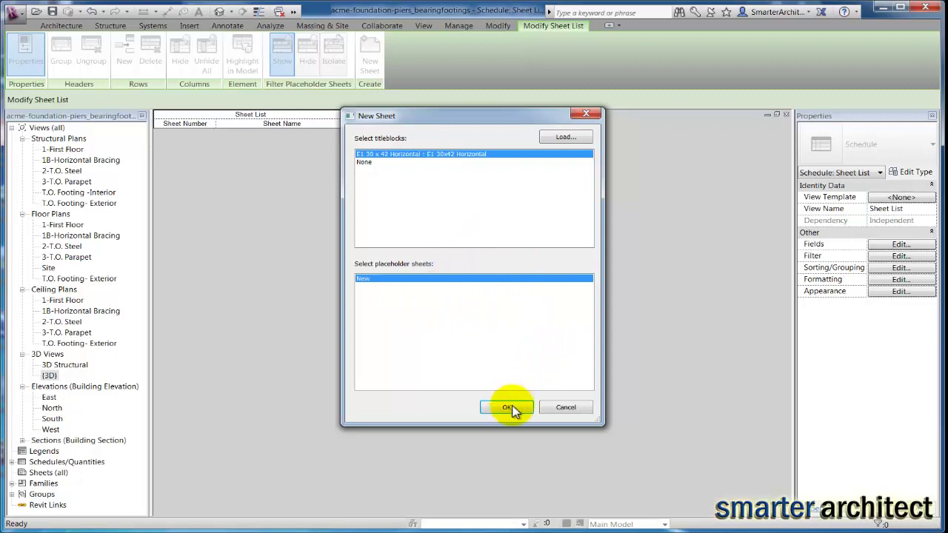
{"action": "left_click", "coordinate": [566, 407]}
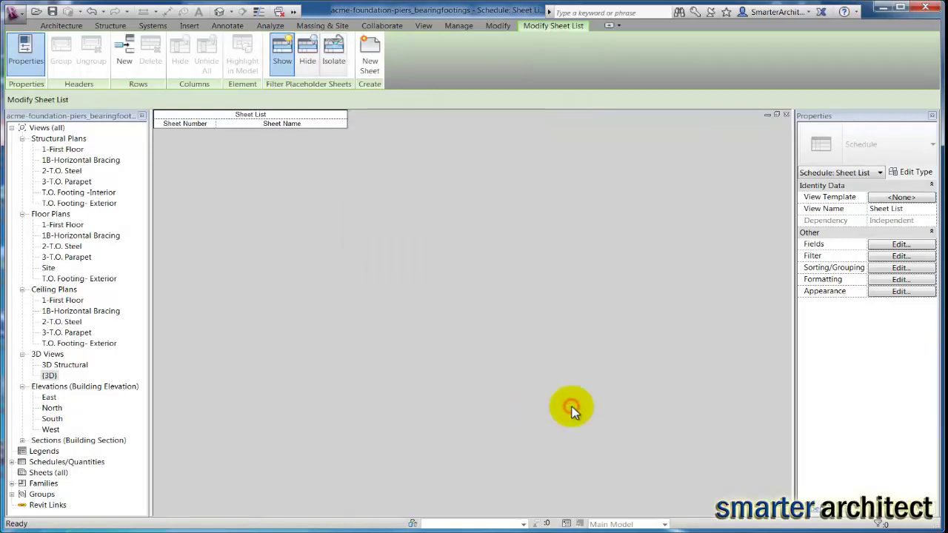
{"action": "left_click", "coordinate": [126, 61]}
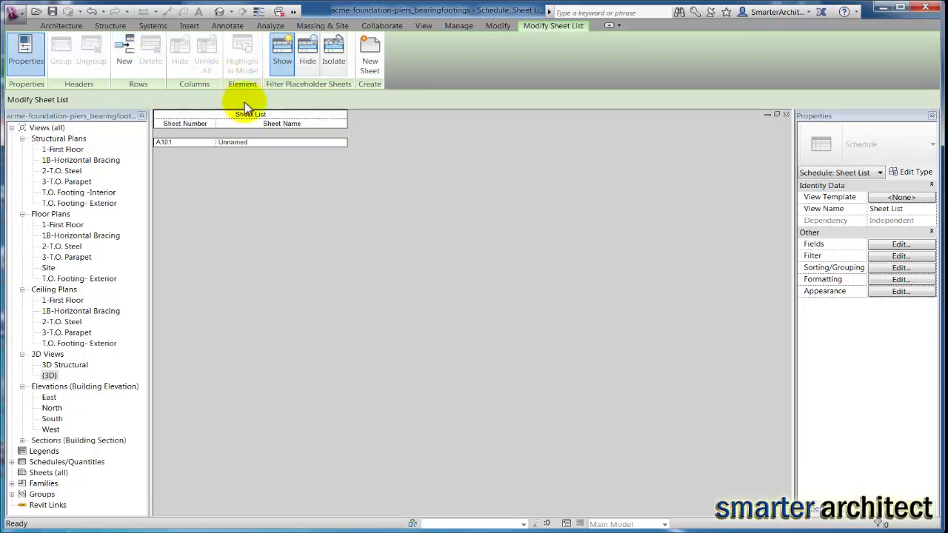
{"action": "left_click", "coordinate": [188, 148]}
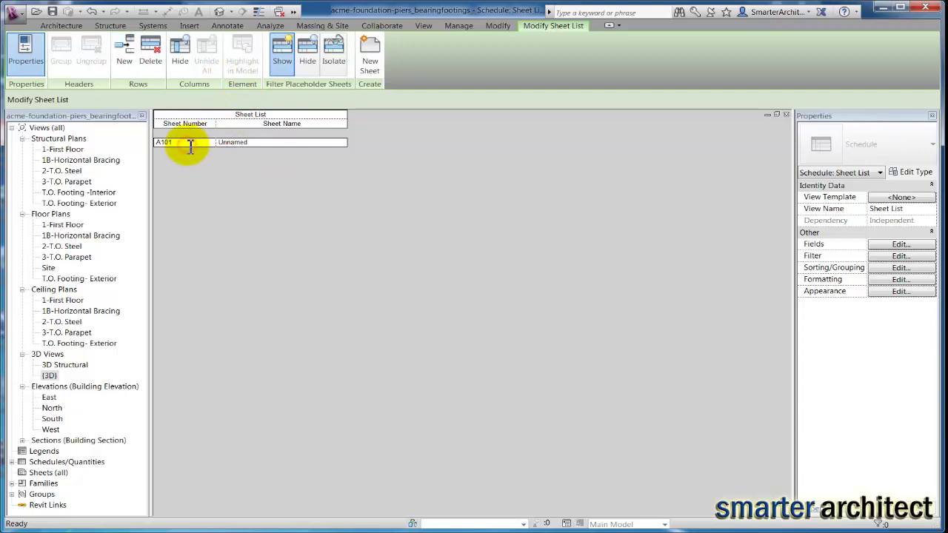
{"action": "double_click", "coordinate": [165, 141]}
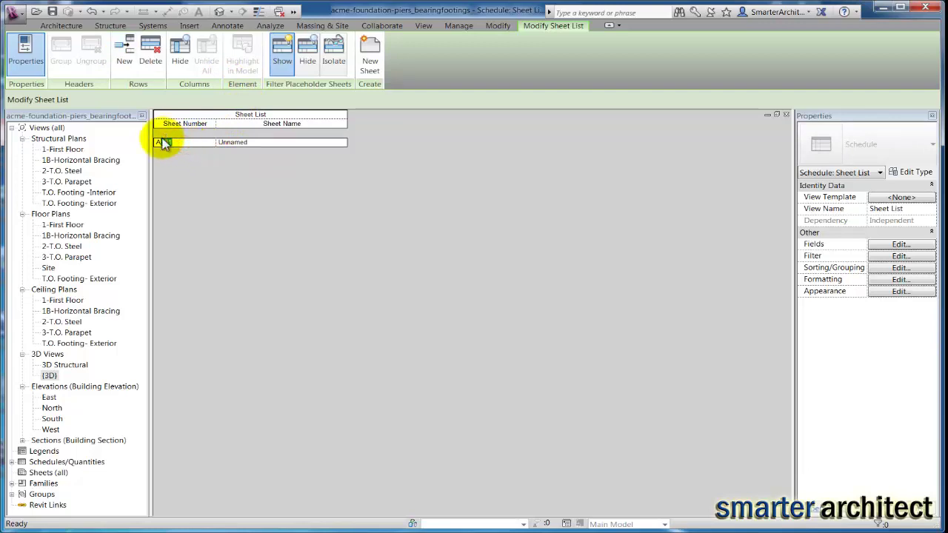
{"action": "type", "text": "A10"}
{"action": "key", "text": "Return"}
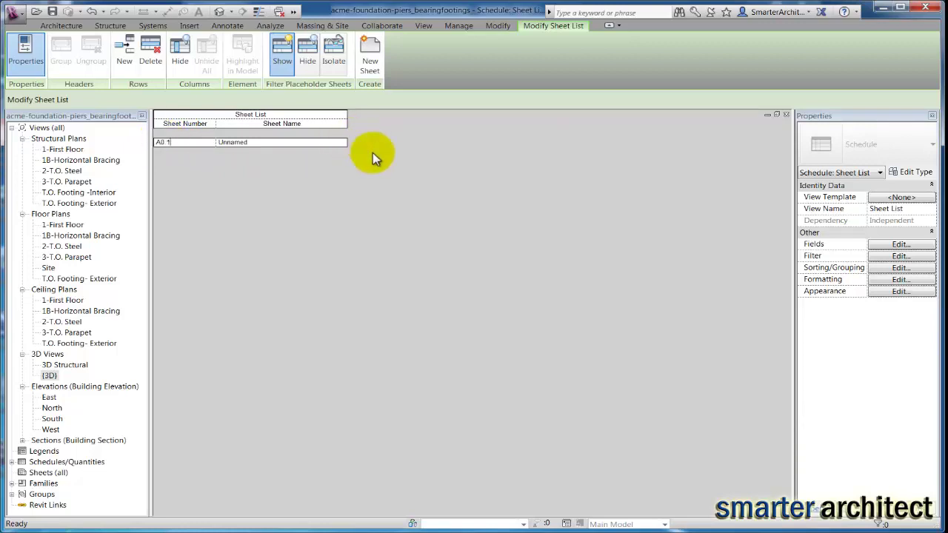
{"action": "left_click", "coordinate": [284, 145]}
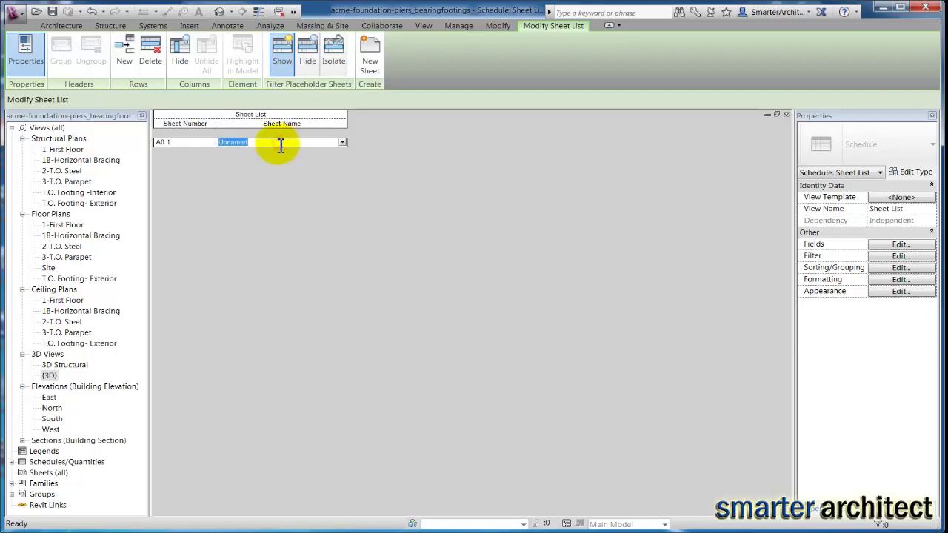
{"action": "type", "text": "Cover Sheet"}
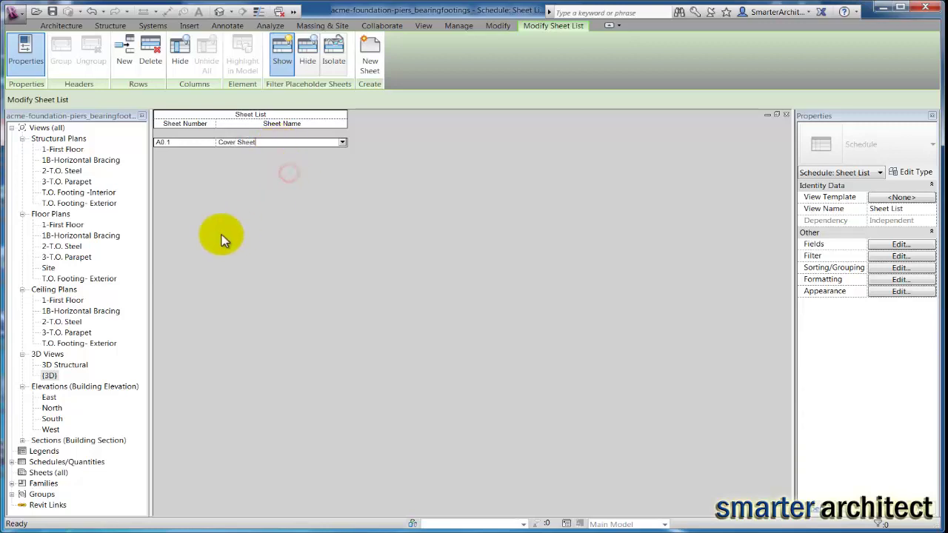
Add a second placeholder sheet row with number A1.1 and name FLOOR PLAN
{"action": "left_click", "coordinate": [127, 55]}
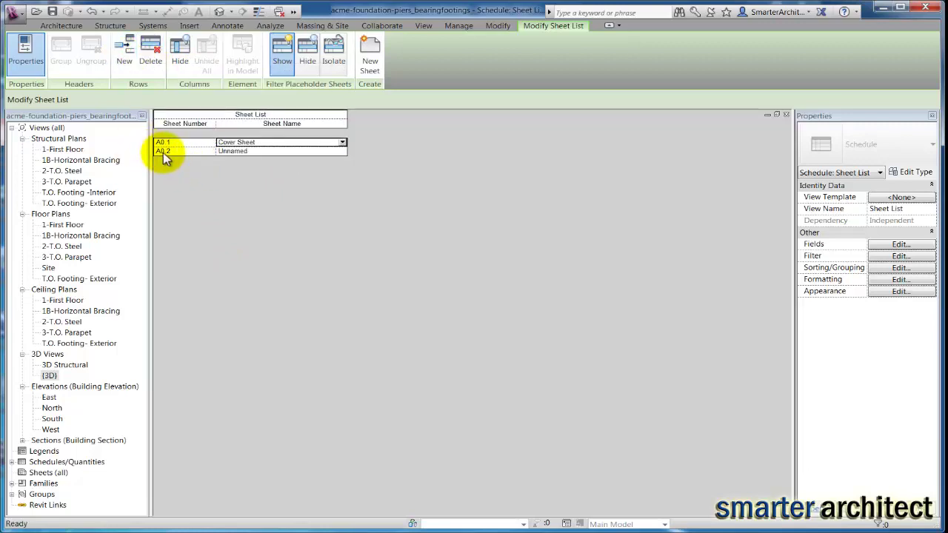
{"action": "left_click", "coordinate": [162, 153]}
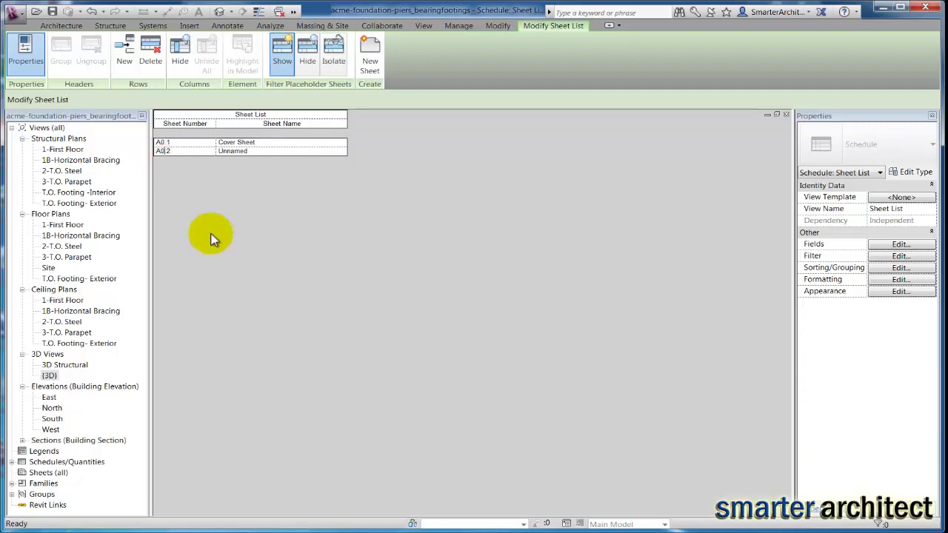
{"action": "key", "text": "BackSpace"}
{"action": "type", "text": "1.1"}
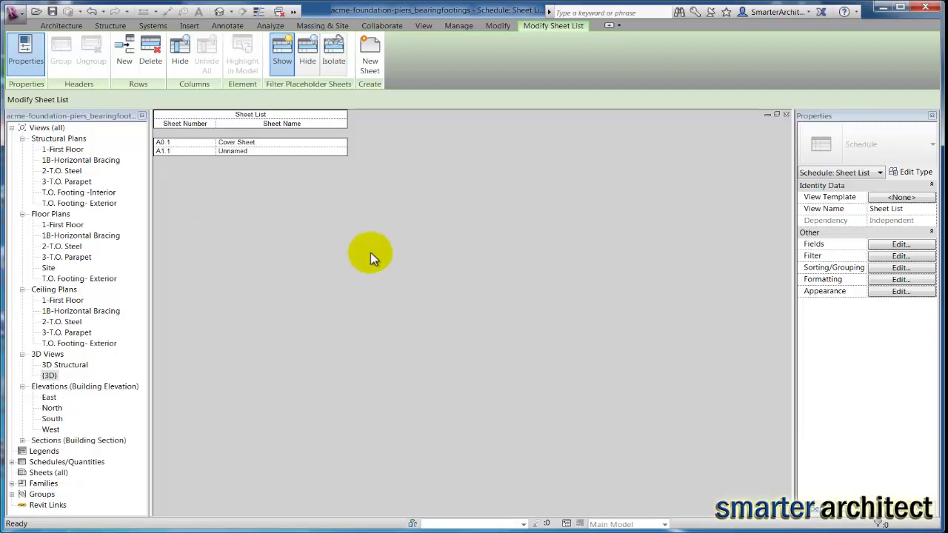
{"action": "left_click", "coordinate": [253, 150]}
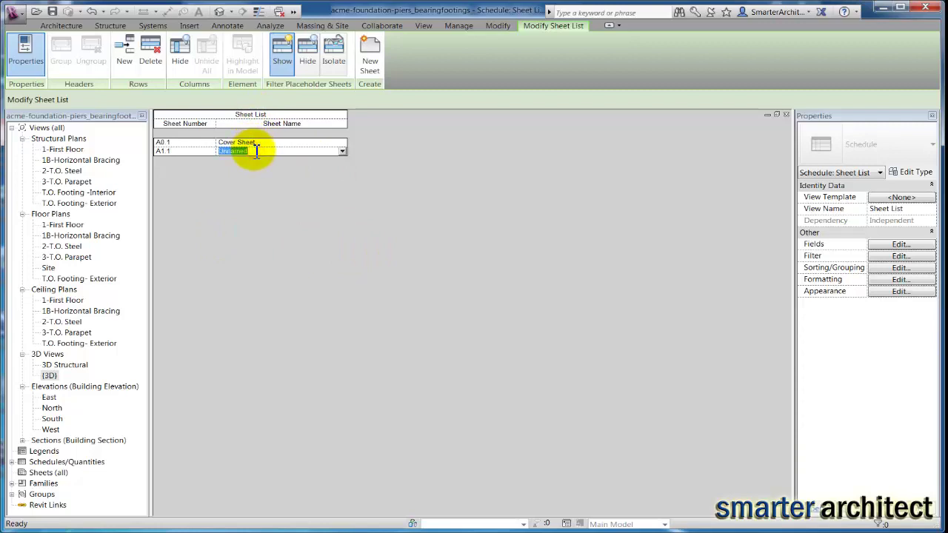
{"action": "type", "text": "FLOOR PLAN"}
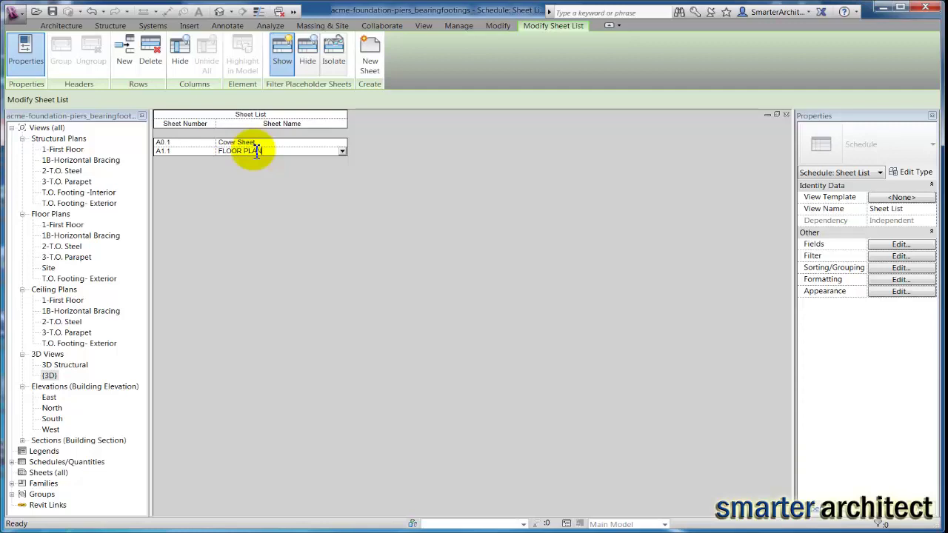
Add a third placeholder sheet row below FLOOR PLAN and name it REFLECTED CEILING PLAN
{"action": "left_click", "coordinate": [126, 59]}
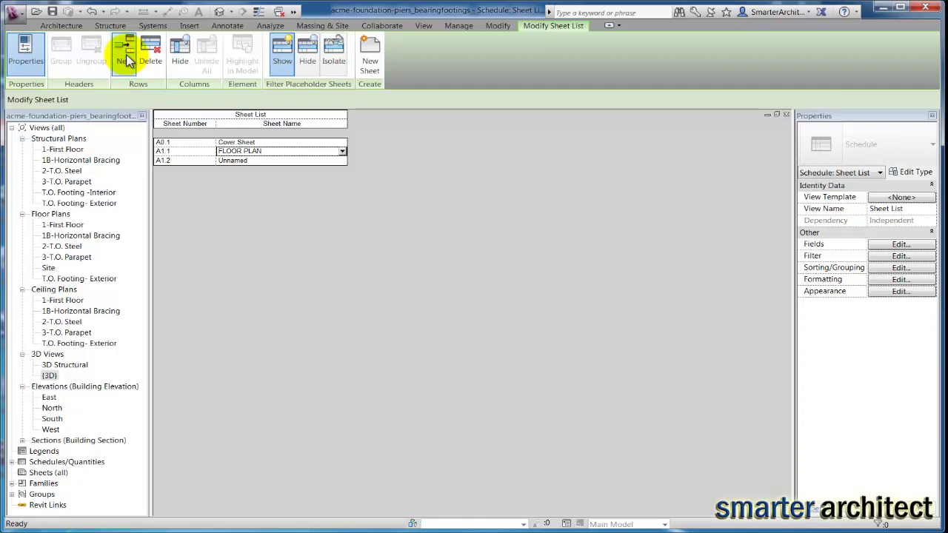
{"action": "left_click", "coordinate": [259, 161]}
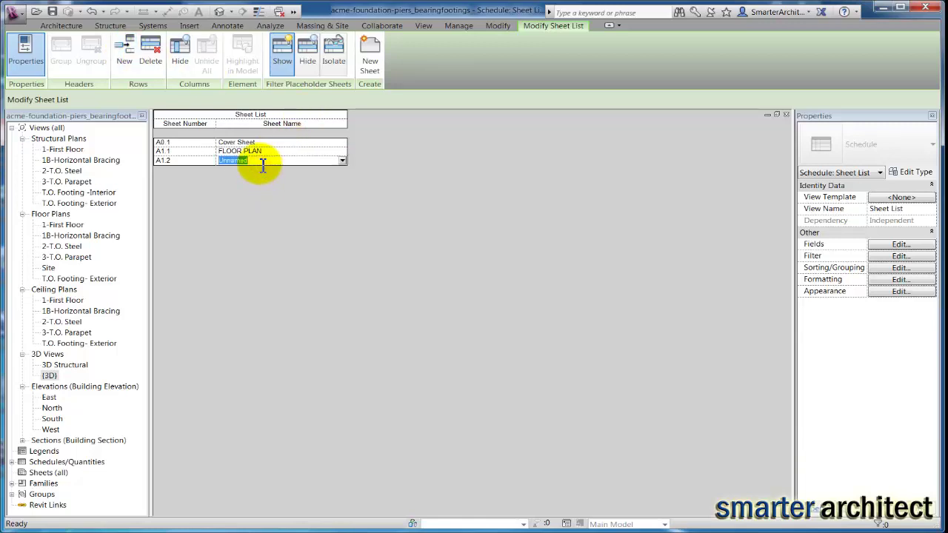
{"action": "type", "text": "REFLECTED CEILING PLAN"}
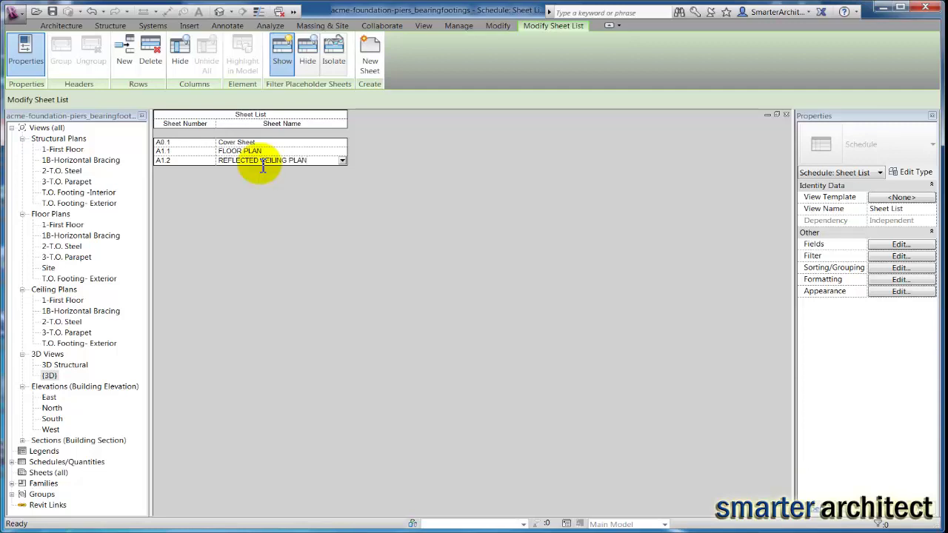
Add a placeholder sheet row below REFLECTED CEILING PLAN and name it ENLARGED FLOOR PLAN
{"action": "left_click", "coordinate": [126, 61]}
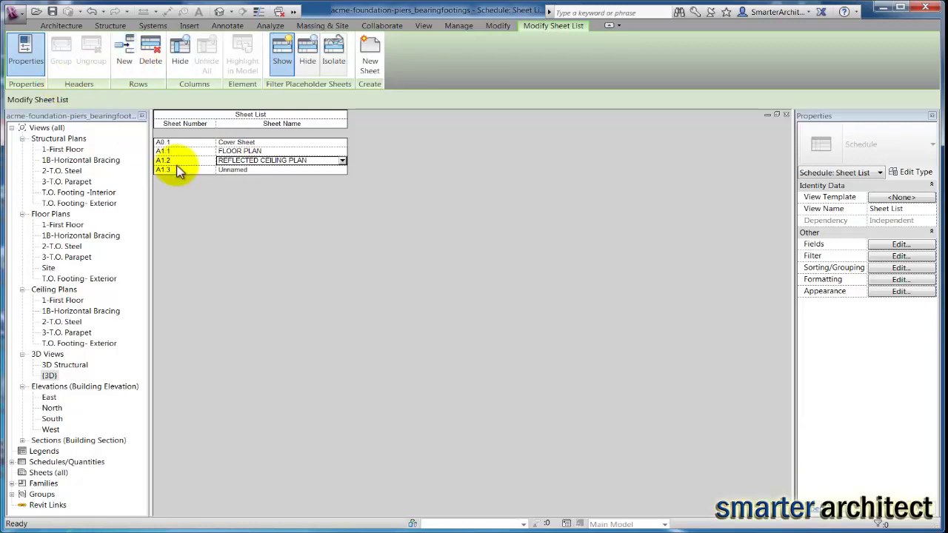
{"action": "left_click", "coordinate": [263, 171]}
{"action": "type", "text": "ENLARGED "}
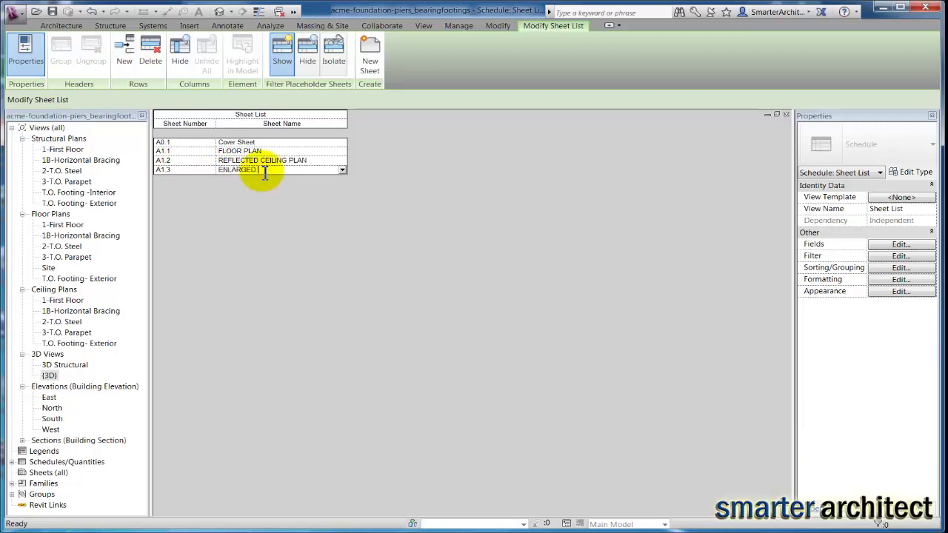
{"action": "type", "text": "FLOOR PLAN"}
Add a placeholder sheet row with number A2.1 and name EXTERIOR ELEVATIONS
{"action": "left_click", "coordinate": [120, 60]}
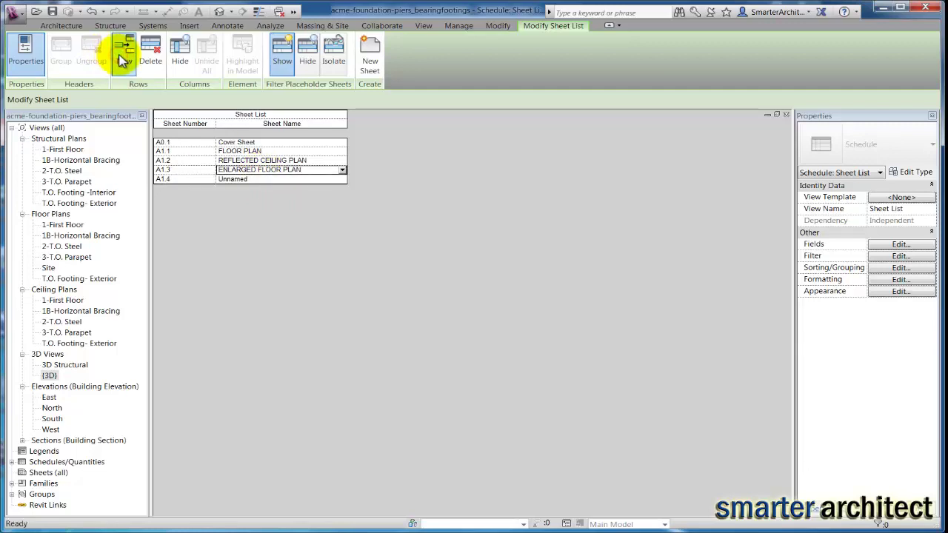
{"action": "left_click", "coordinate": [174, 180]}
{"action": "left_click", "coordinate": [177, 182]}
{"action": "key", "text": "BackSpace"}
{"action": "key", "text": "BackSpace"}
{"action": "key", "text": "BackSpace"}
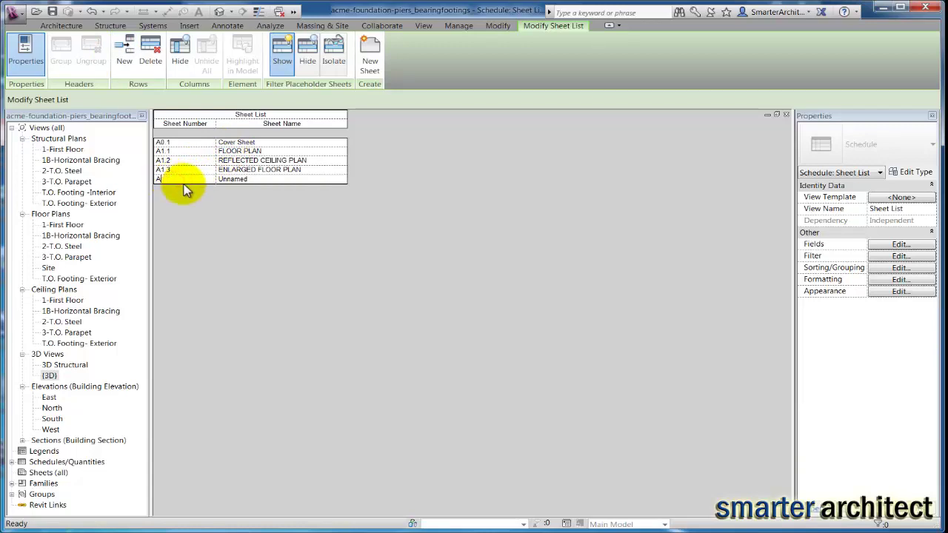
{"action": "type", "text": "2.1"}
{"action": "left_click", "coordinate": [254, 182]}
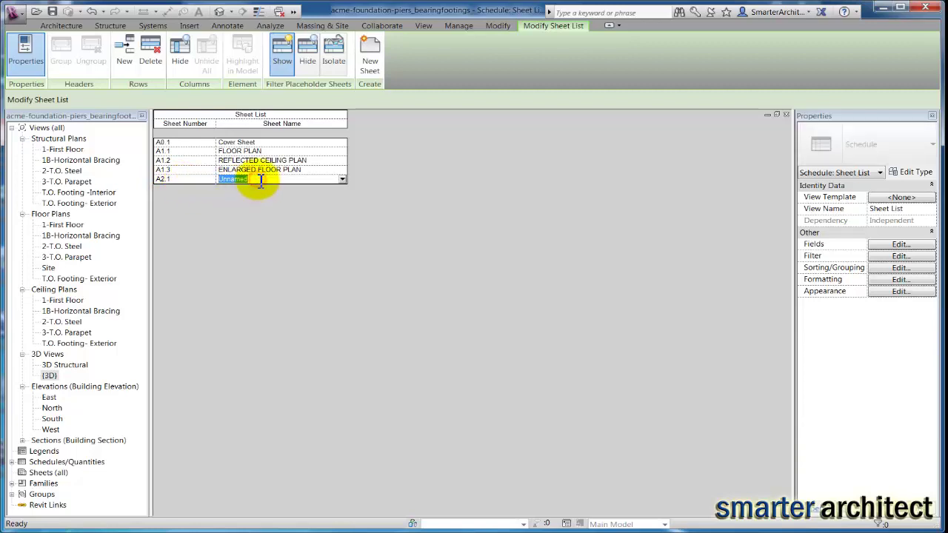
{"action": "type", "text": "EXTERIOR ELEVATIONS"}
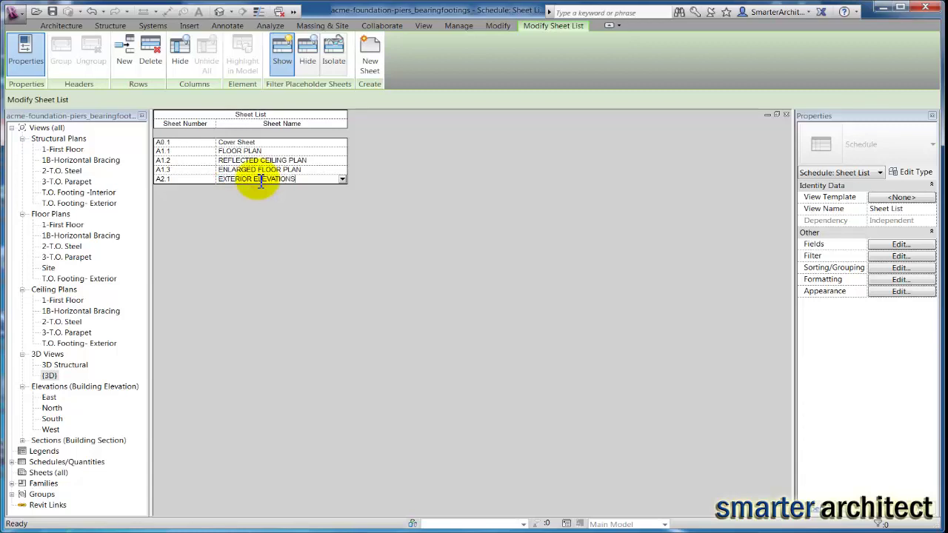
Add another placeholder sheet row after A2.1 and reuse the existing name EXTERIOR ELEVATIONS for it
{"action": "left_click", "coordinate": [129, 61]}
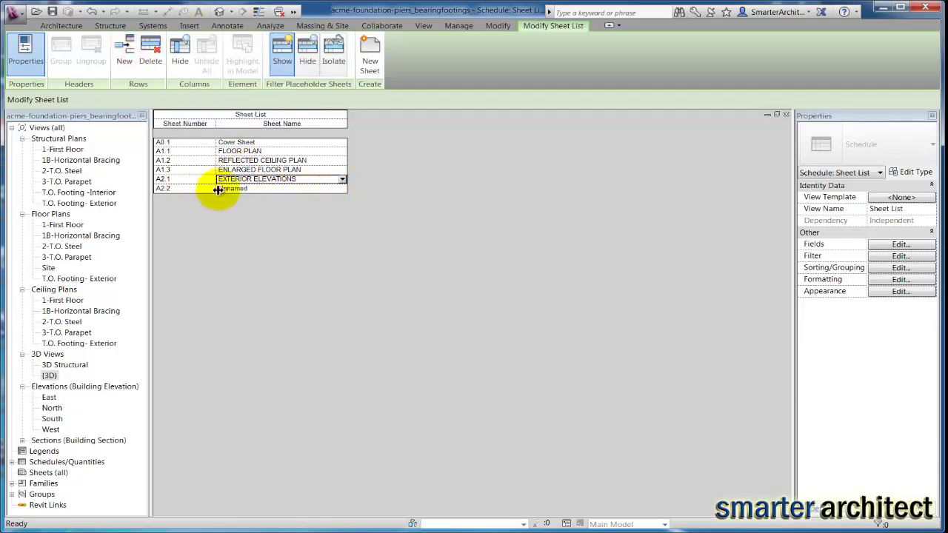
{"action": "left_click", "coordinate": [342, 190]}
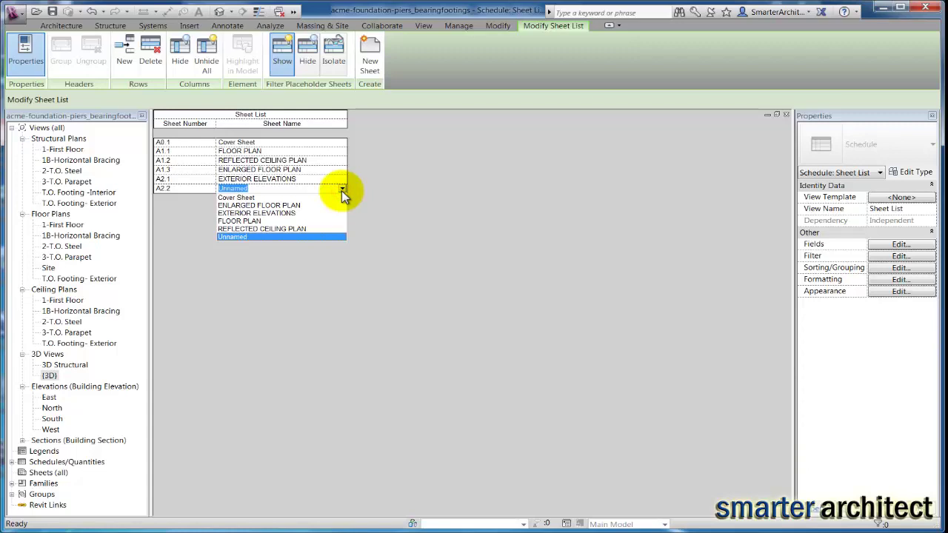
{"action": "left_click", "coordinate": [273, 213]}
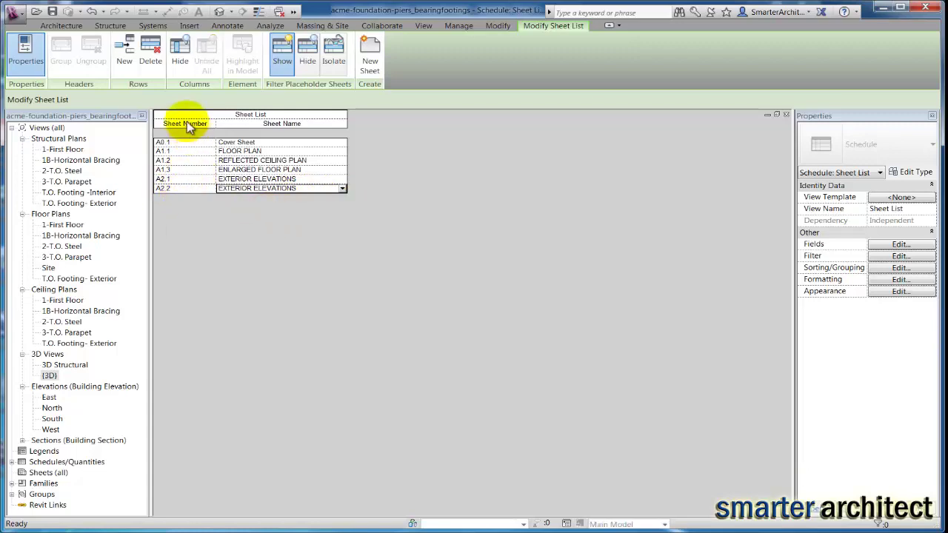
Add a placeholder sheet row below the second EXTERIOR ELEVATIONS and name it ENLARGED EXTERIOR ELEVATIONS
{"action": "left_click", "coordinate": [123, 57]}
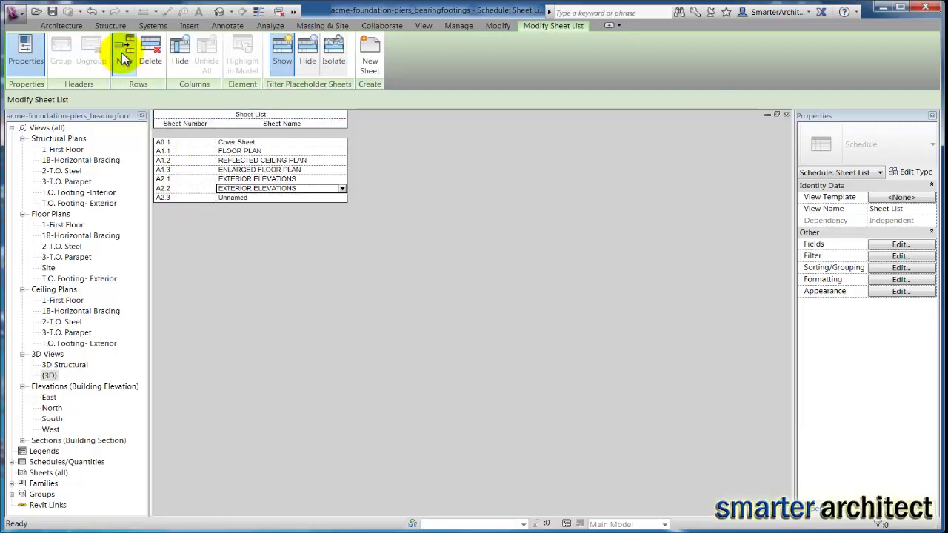
{"action": "left_click", "coordinate": [261, 198]}
{"action": "type", "text": "ENLA"}
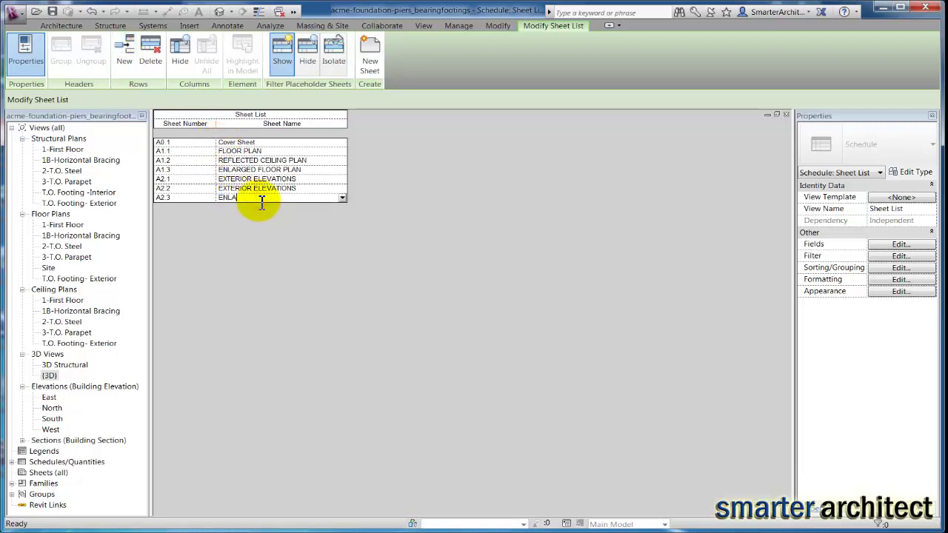
{"action": "type", "text": "RGED EXTERIOR ELEVATIONS"}
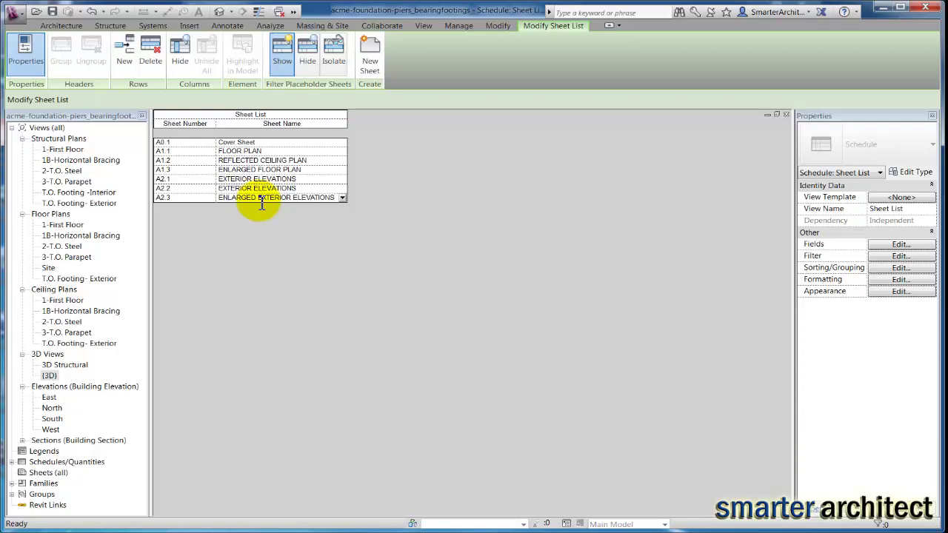
Add a placeholder sheet row with number A3.1 and name BUILDING SECTIONS
{"action": "left_click", "coordinate": [126, 60]}
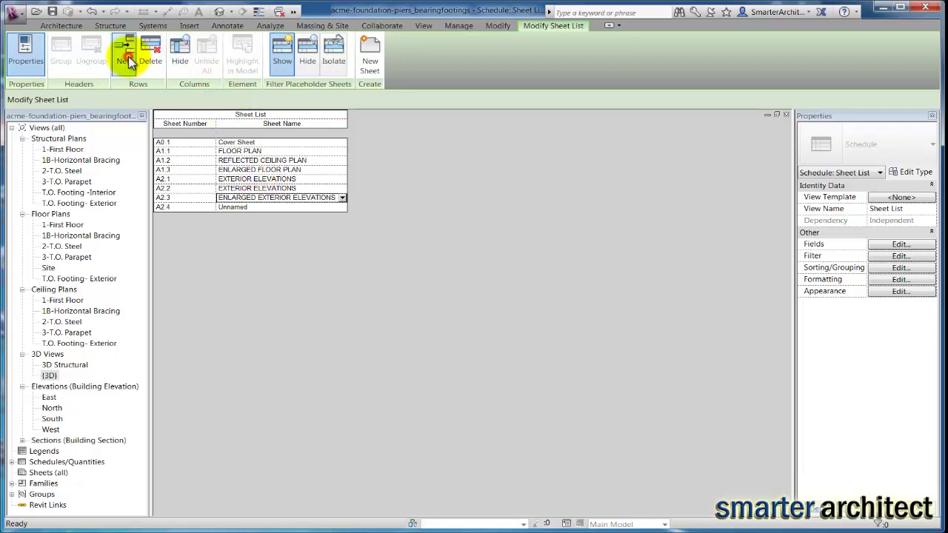
{"action": "left_click", "coordinate": [184, 207]}
{"action": "type", "text": "A"}
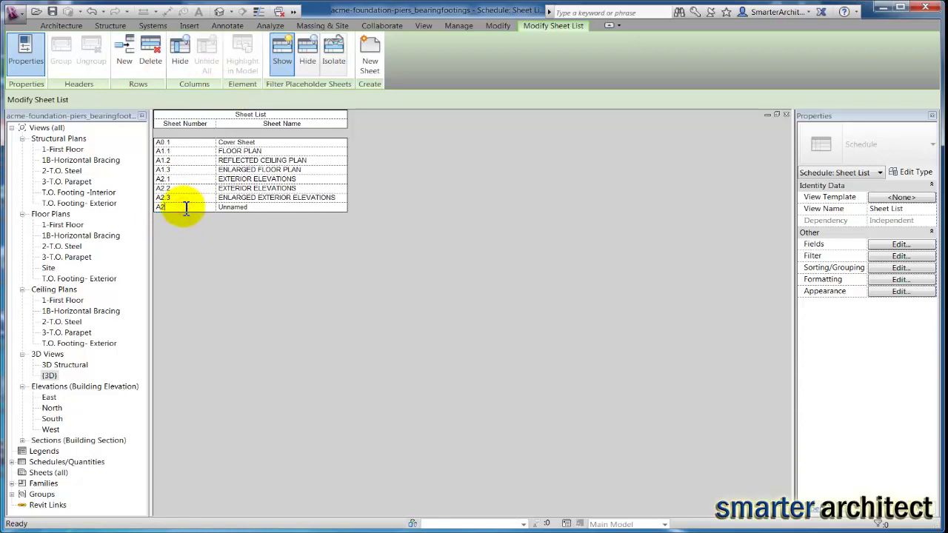
{"action": "type", "text": "3.4"}
{"action": "key", "text": "BackSpace"}
{"action": "key", "text": "BackSpace"}
{"action": "type", "text": "1"}
{"action": "left_click", "coordinate": [280, 208]}
{"action": "type", "text": "BUILDING SECTI"}
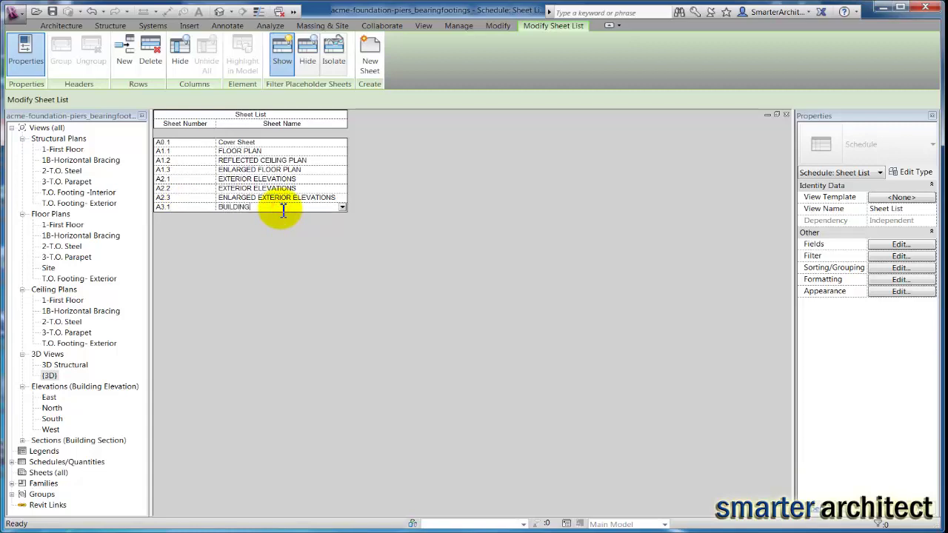
{"action": "type", "text": "ONS"}
Add a placeholder sheet row with number A4.1 and name WALL SECTIONS
{"action": "left_click", "coordinate": [131, 58]}
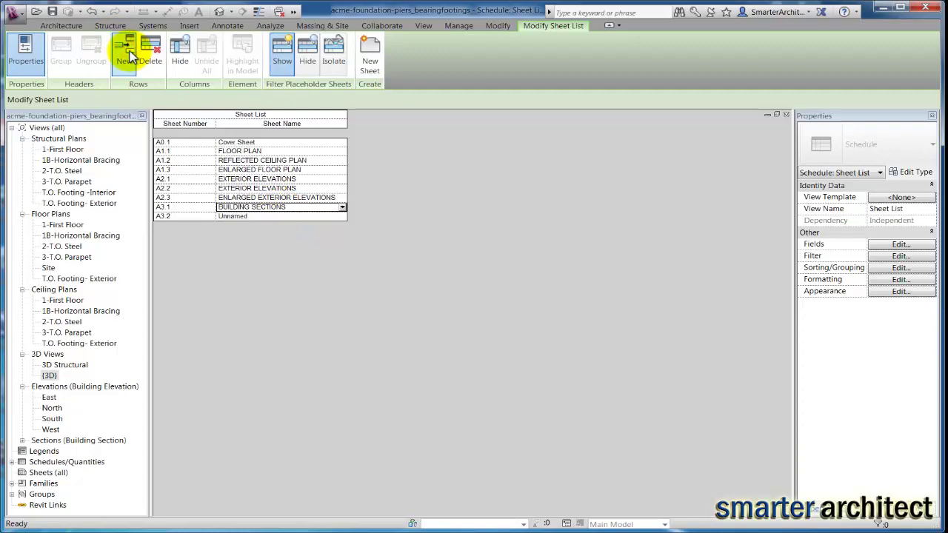
{"action": "left_click", "coordinate": [163, 215]}
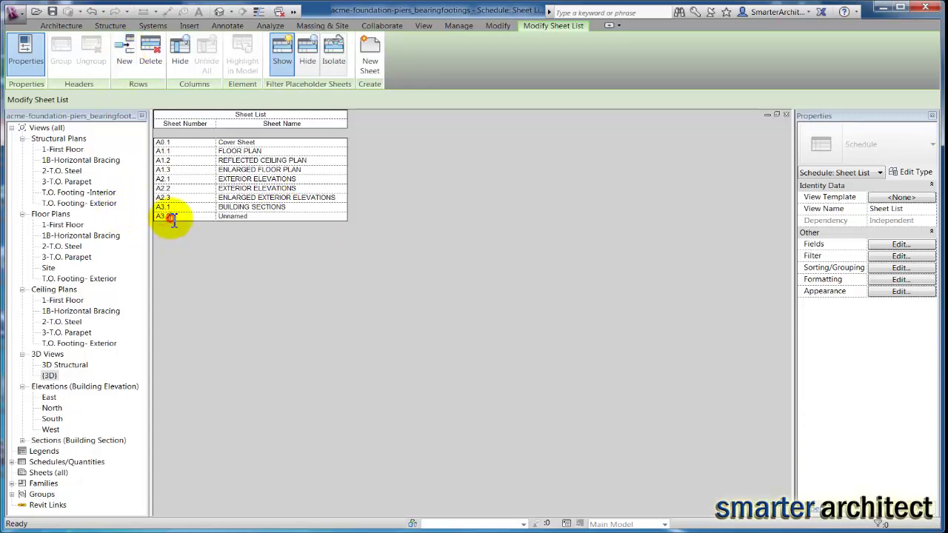
{"action": "key", "text": "BackSpace"}
{"action": "key", "text": "BackSpace"}
{"action": "key", "text": "BackSpace"}
{"action": "type", "text": "4.1"}
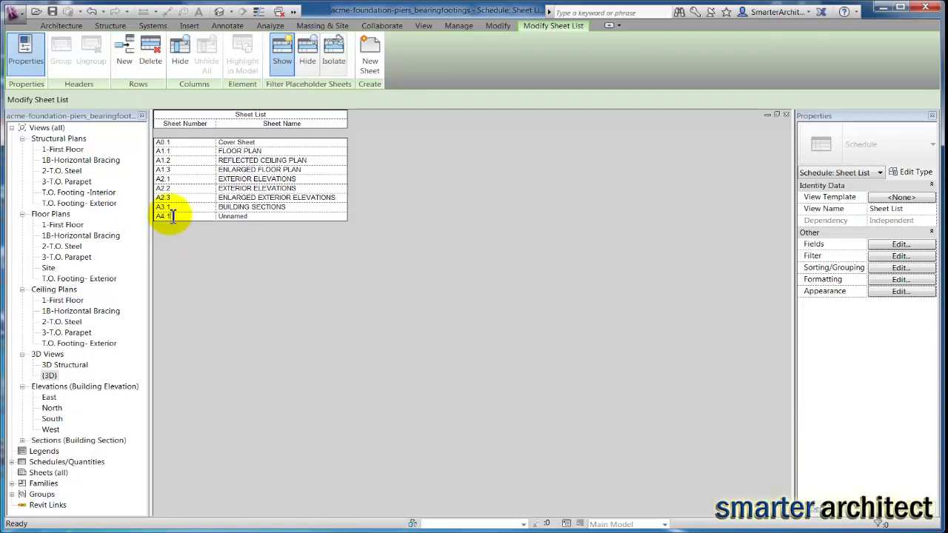
{"action": "left_click", "coordinate": [259, 215]}
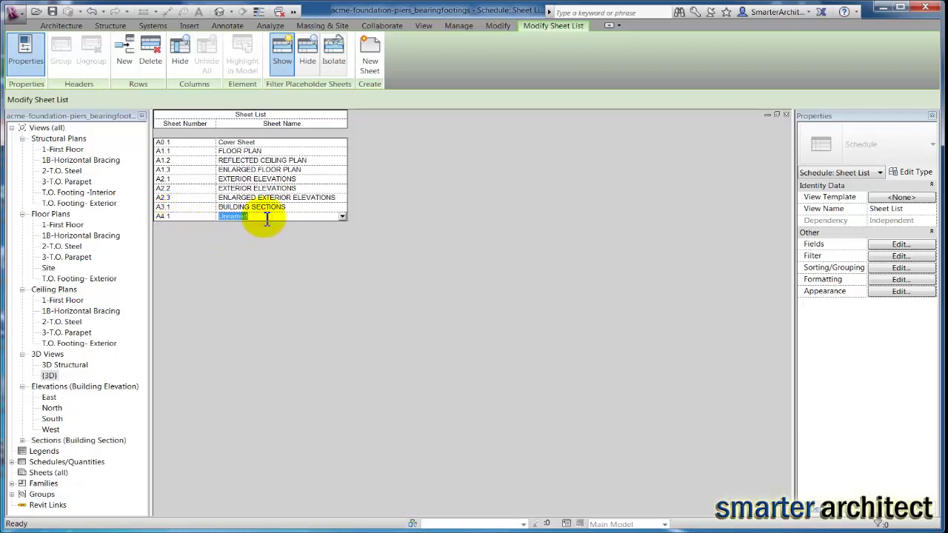
{"action": "type", "text": "WALL SECTIONS"}
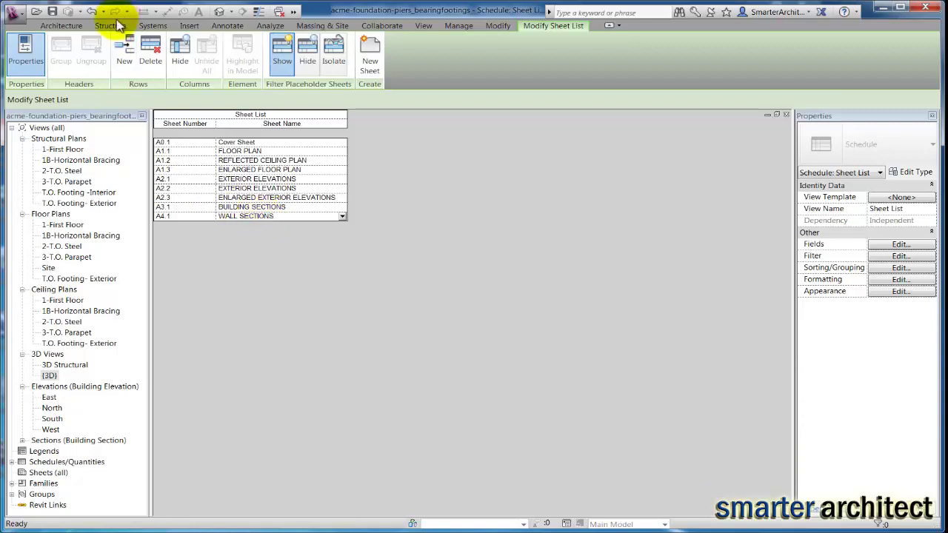
Add a placeholder sheet row with number A5.1 and name ENLARGED DETAILS
{"action": "left_click", "coordinate": [126, 63]}
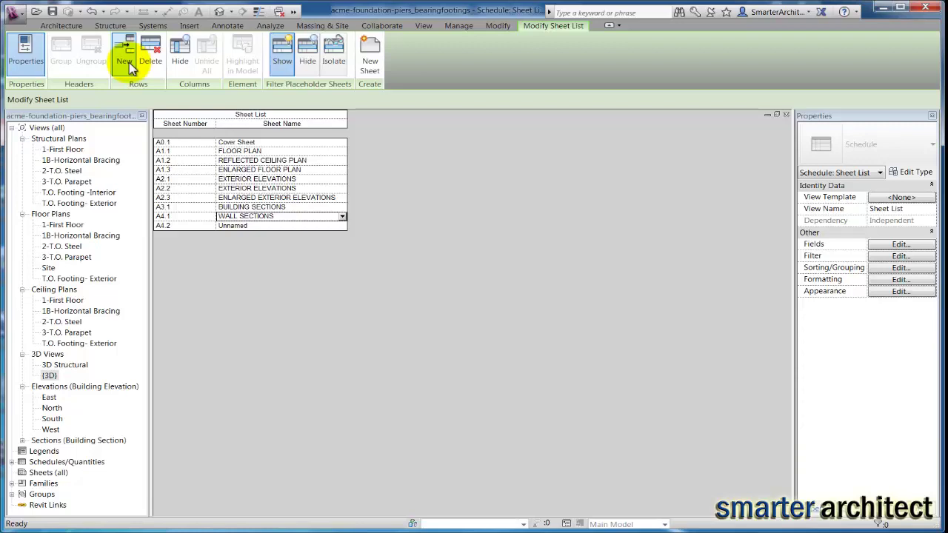
{"action": "left_click", "coordinate": [169, 226]}
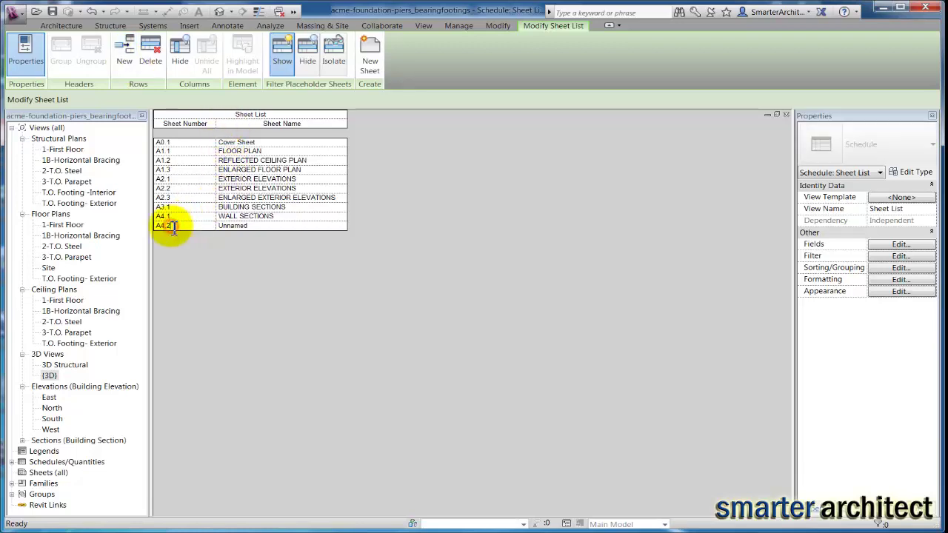
{"action": "type", "text": "A5.1"}
{"action": "left_click", "coordinate": [260, 227]}
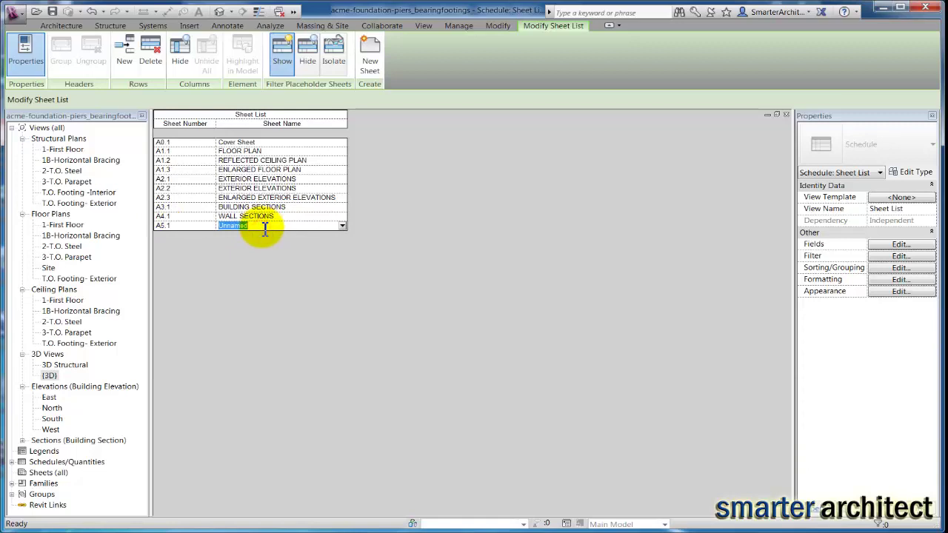
{"action": "type", "text": "EBN"}
{"action": "key", "text": "BackSpace"}
{"action": "key", "text": "BackSpace"}
{"action": "type", "text": "NLARGED DETAILS"}
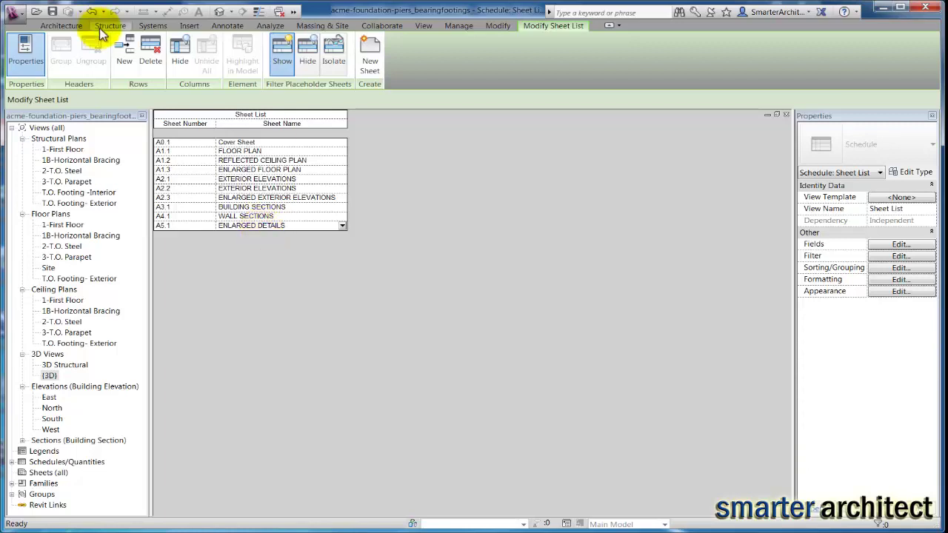
Add a placeholder sheet row below ENLARGED DETAILS and name it PLAN DETAILS
{"action": "left_click", "coordinate": [124, 53]}
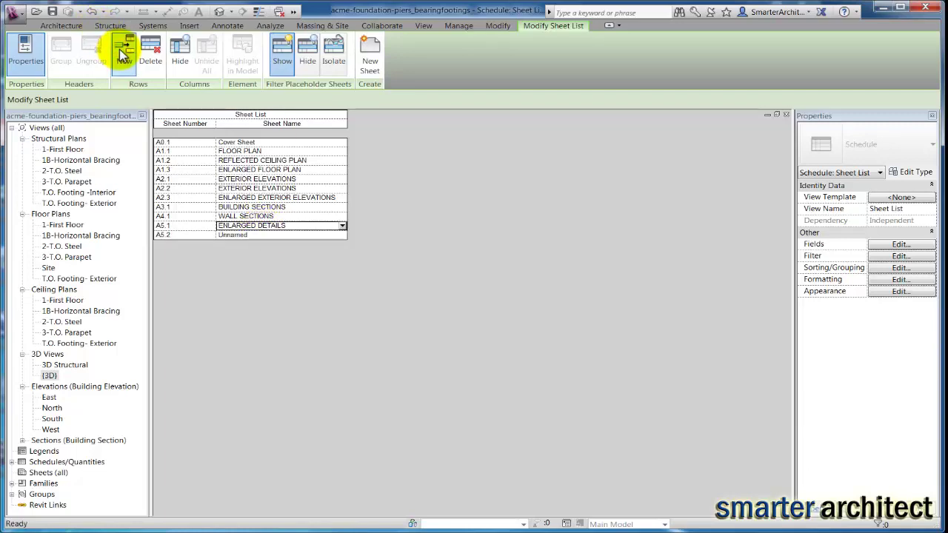
{"action": "left_click", "coordinate": [265, 236]}
{"action": "type", "text": "PI"}
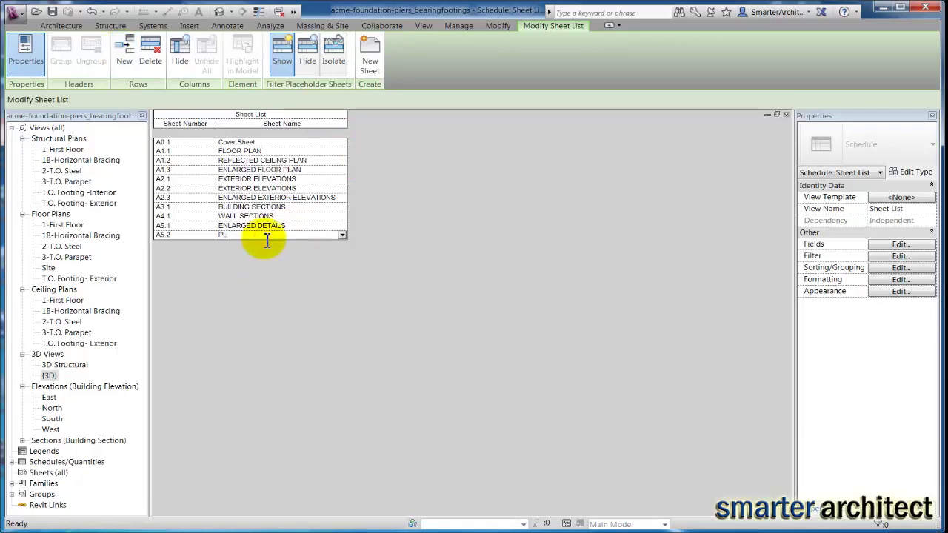
{"action": "type", "text": "AN DETAILS"}
Add a final placeholder sheet row with number A6.1 and name SCHEDULES
{"action": "left_click", "coordinate": [124, 61]}
{"action": "left_click", "coordinate": [185, 245]}
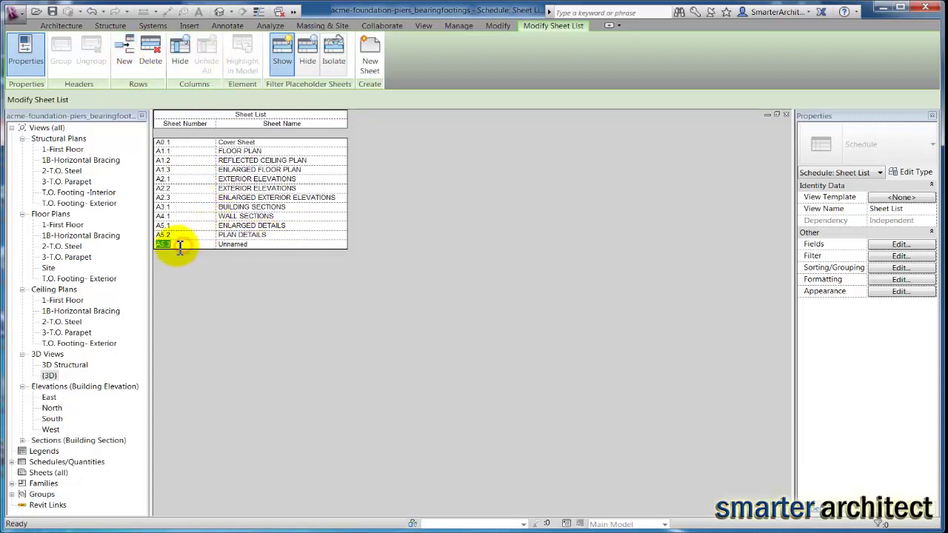
{"action": "key", "text": "BackSpace"}
{"action": "key", "text": "BackSpace"}
{"action": "key", "text": "BackSpace"}
{"action": "type", "text": "6.1"}
{"action": "key", "text": "Tab"}
{"action": "type", "text": "SCHEDULES"}
{"action": "left_click", "coordinate": [425, 269]}
Change the schedule's title from Sheet List to Drawing List
{"action": "left_click", "coordinate": [269, 114]}
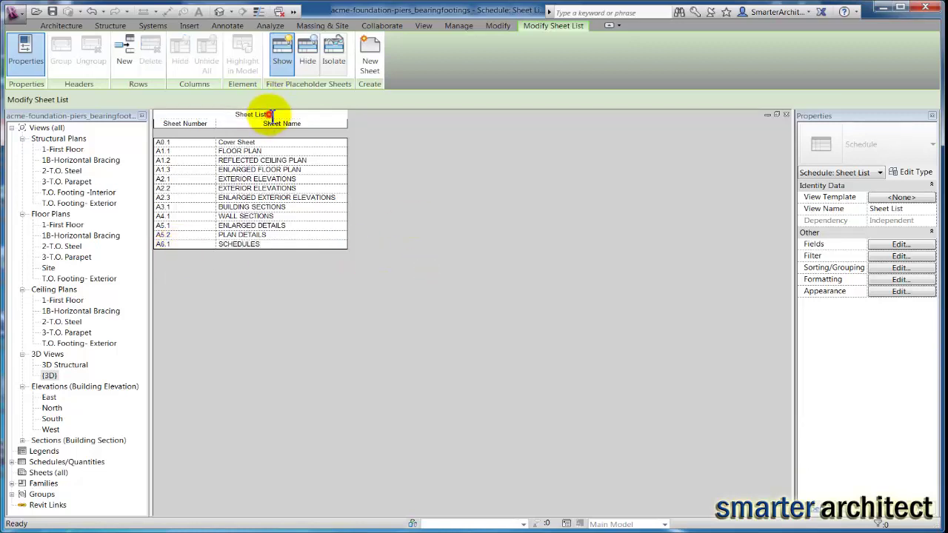
{"action": "left_click", "coordinate": [254, 116]}
{"action": "left_click_drag", "start_coordinate": [254, 117], "coordinate": [231, 115]}
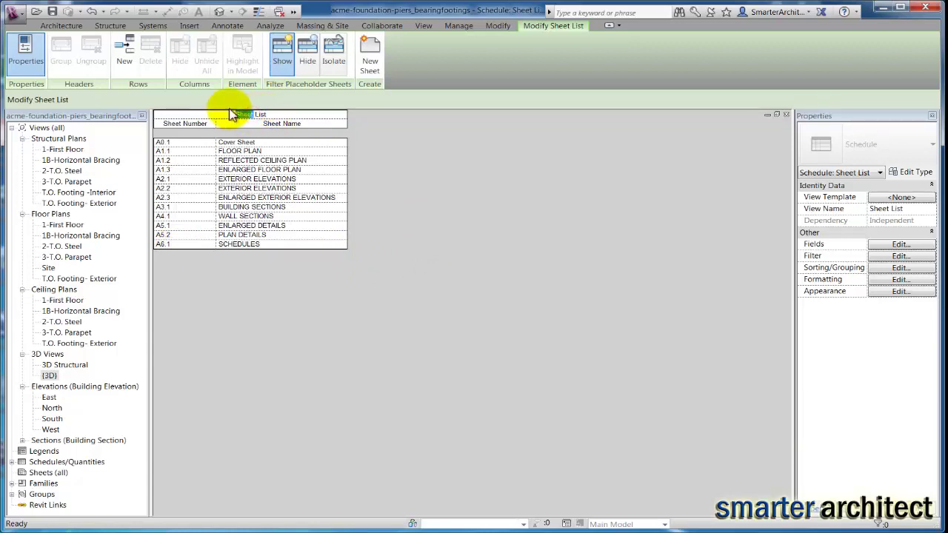
{"action": "type", "text": "CD"}
{"action": "key", "text": "BackSpace"}
{"action": "type", "text": "rawing"}
{"action": "left_click", "coordinate": [458, 197]}
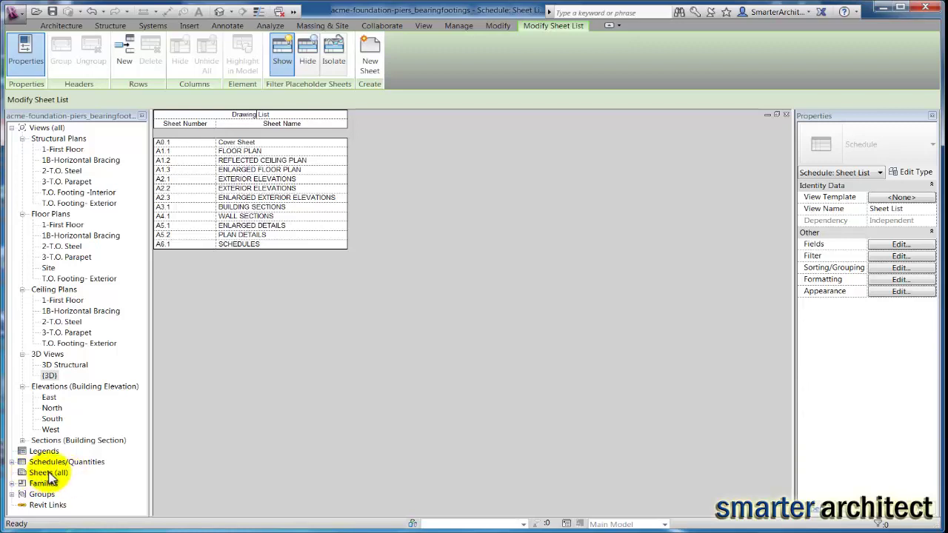
Find the Drawing List under Schedules/Quantities in the project browser and make the schedule active for editing
{"action": "left_click", "coordinate": [12, 462]}
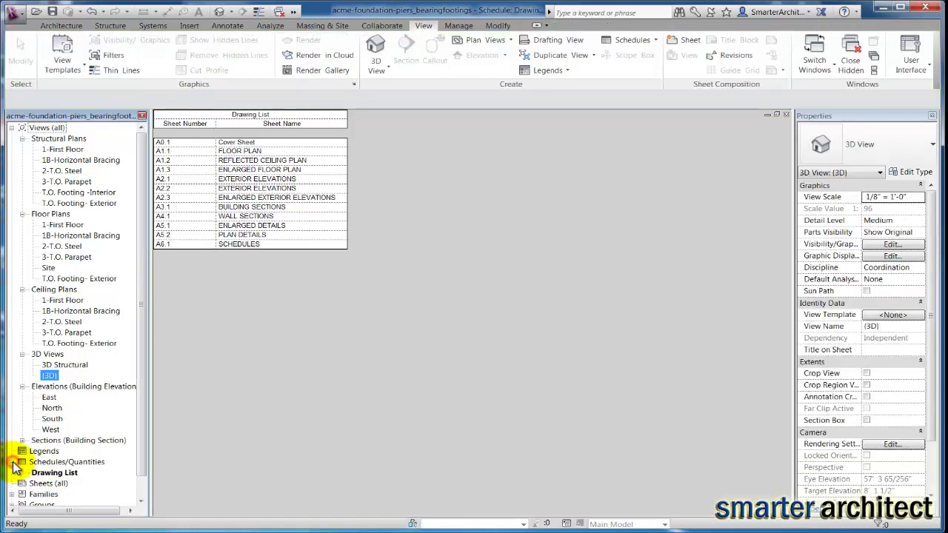
{"action": "left_click", "coordinate": [55, 474]}
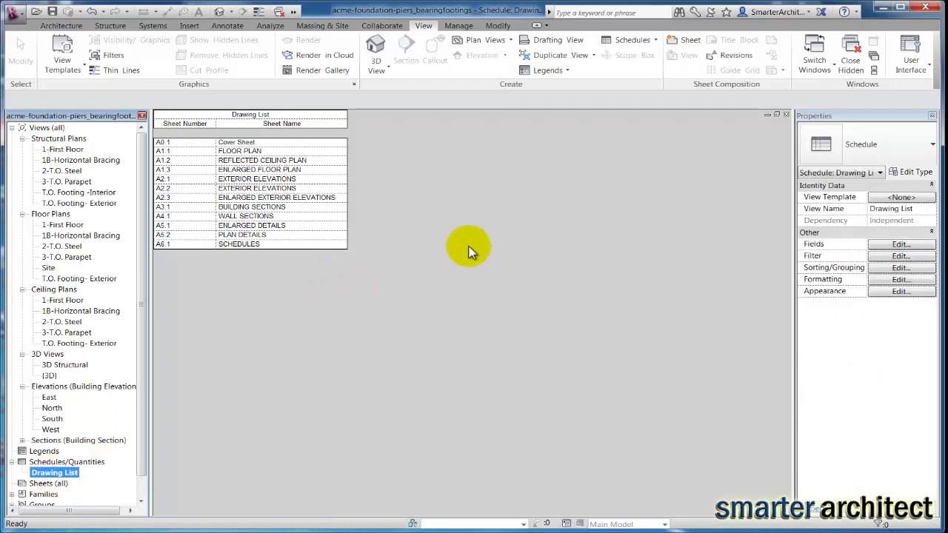
{"action": "left_click", "coordinate": [506, 176]}
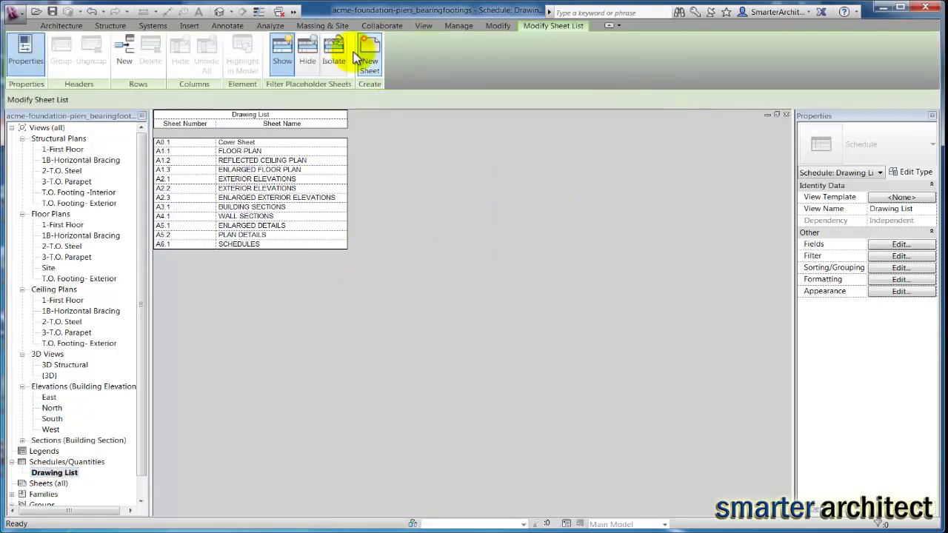
{"action": "left_click", "coordinate": [471, 287]}
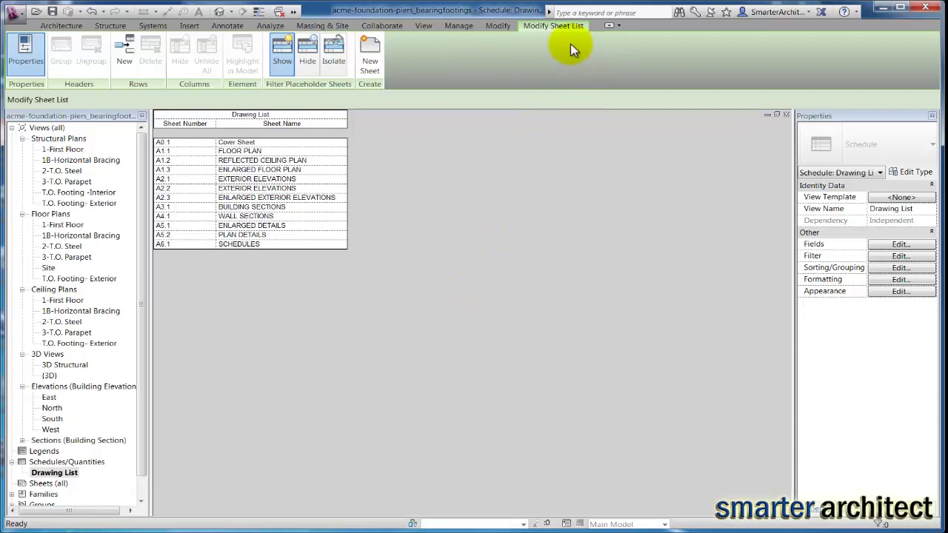
Create new sheets from all placeholders A0.1 Cover Sheet through A6.1 SCHEDULES using the E1 30x42 Horizontal titleblock
{"action": "left_click", "coordinate": [371, 59]}
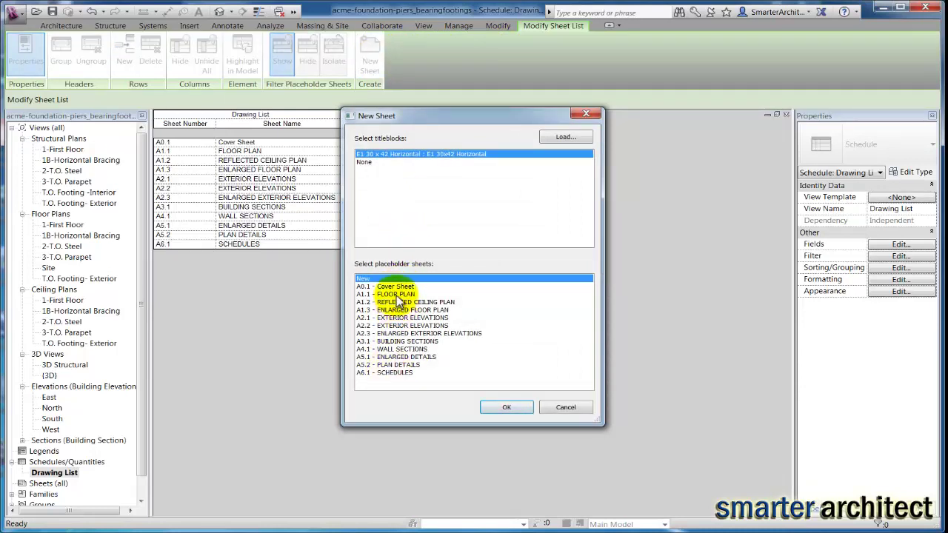
{"action": "left_click", "coordinate": [395, 287]}
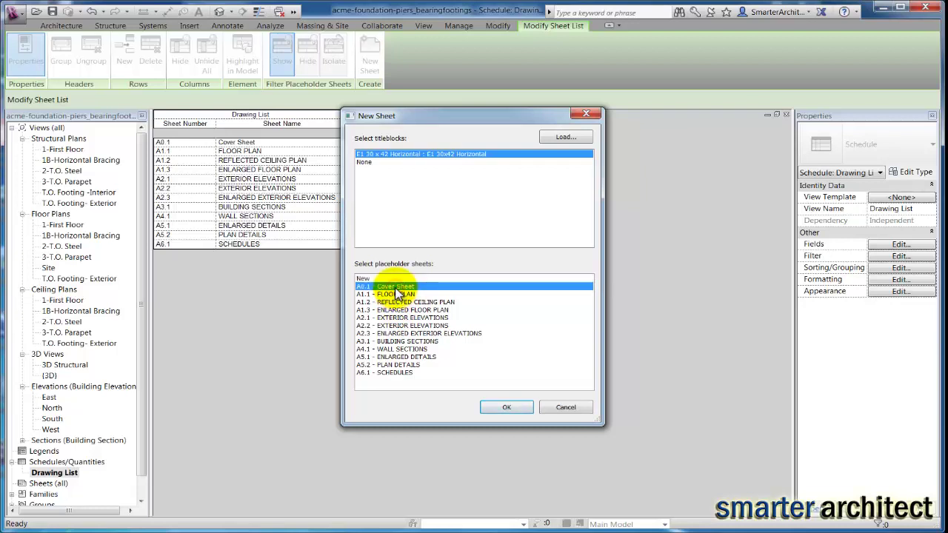
{"action": "left_click", "coordinate": [391, 373], "text": "shift"}
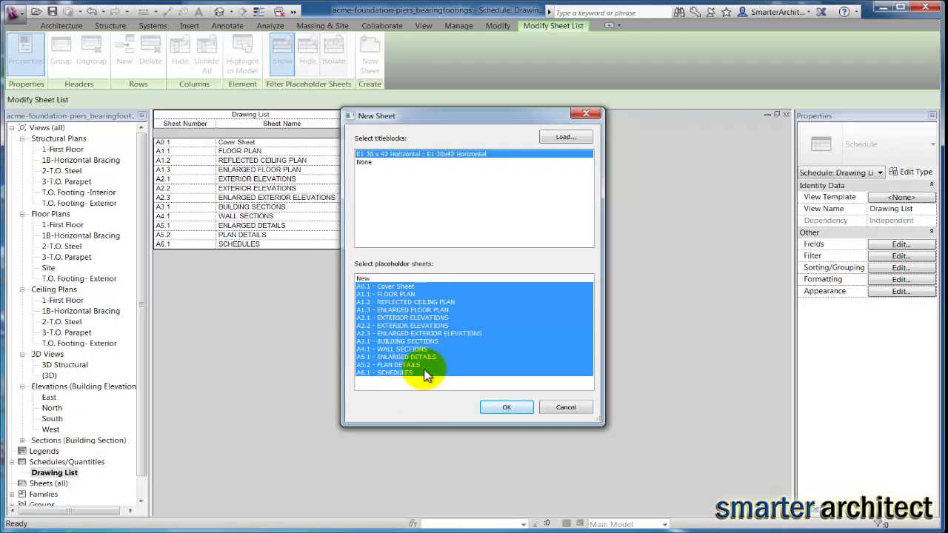
{"action": "left_click", "coordinate": [506, 409]}
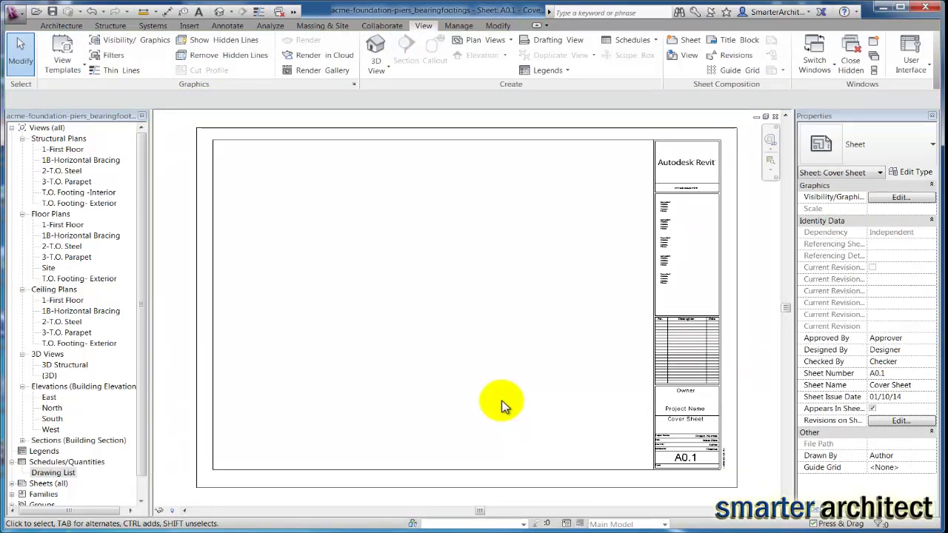
Expand Sheets (all) in the project browser to view the newly created sheets
{"action": "left_click", "coordinate": [142, 413]}
{"action": "scroll", "coordinate": [141, 412], "scroll_direction": "down", "scroll_amount": 1}
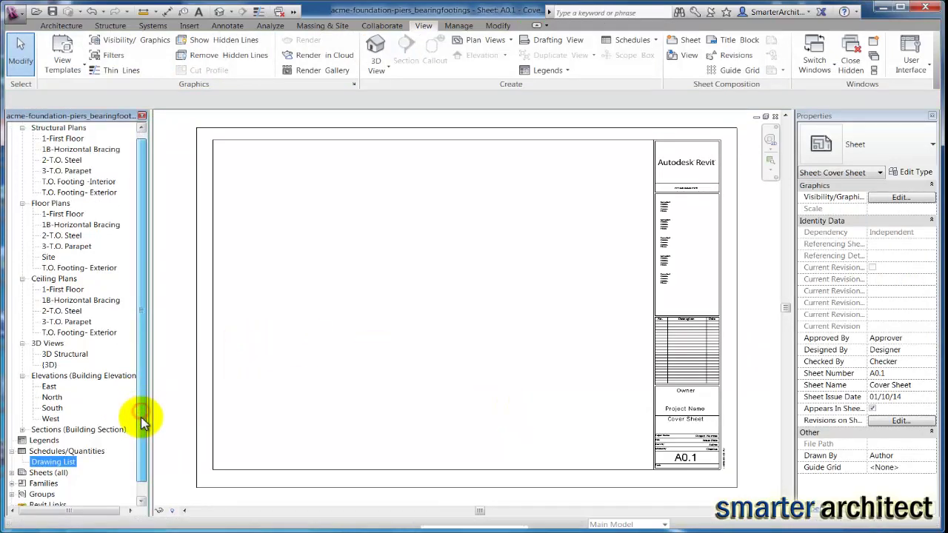
{"action": "left_click", "coordinate": [12, 474]}
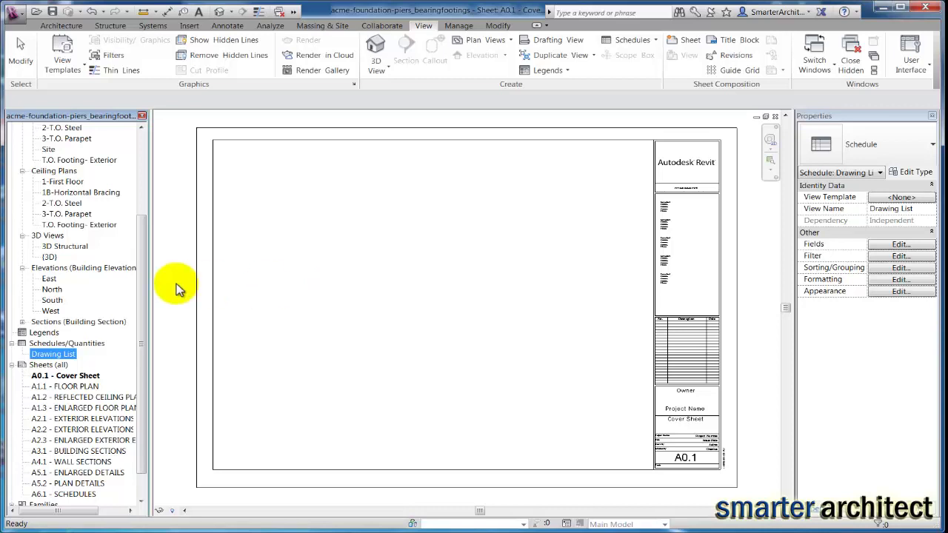
Reopen the Drawing List schedule and change the name of sheet A5.1 to the existing name PLAN DETAILS
{"action": "double_click", "coordinate": [50, 356]}
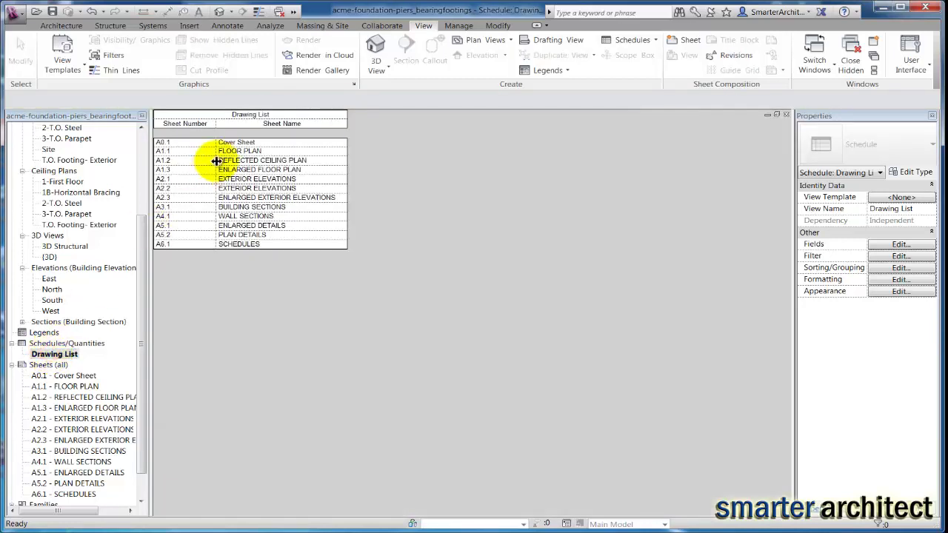
{"action": "left_click", "coordinate": [256, 228]}
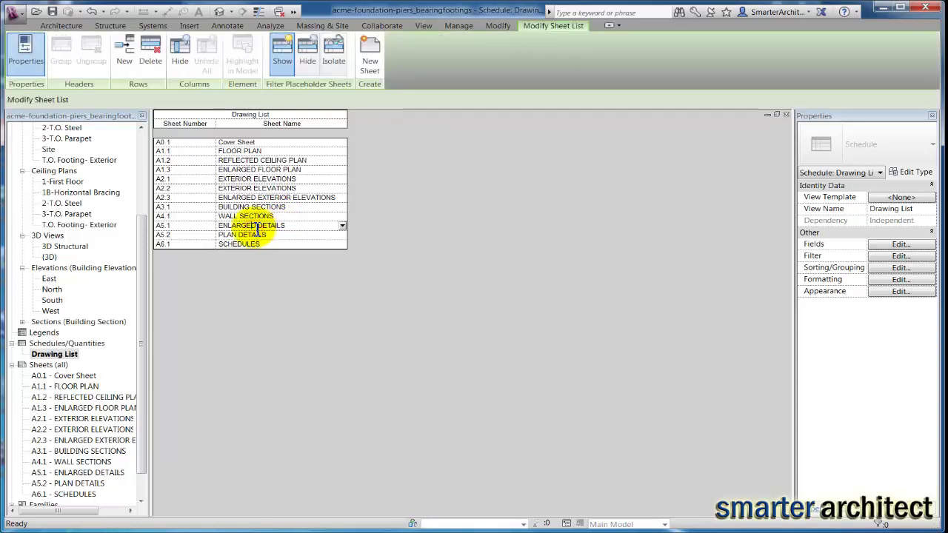
{"action": "left_click", "coordinate": [343, 226]}
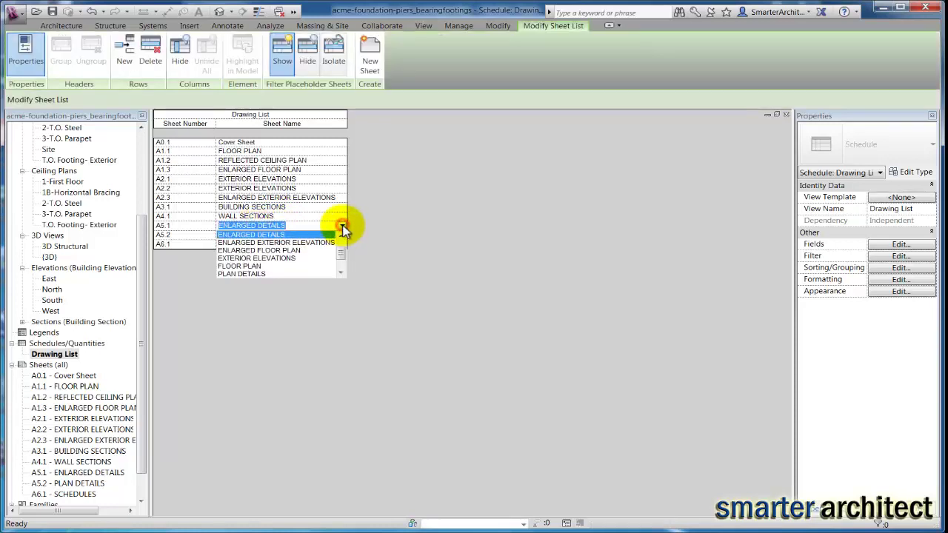
{"action": "left_click", "coordinate": [254, 274]}
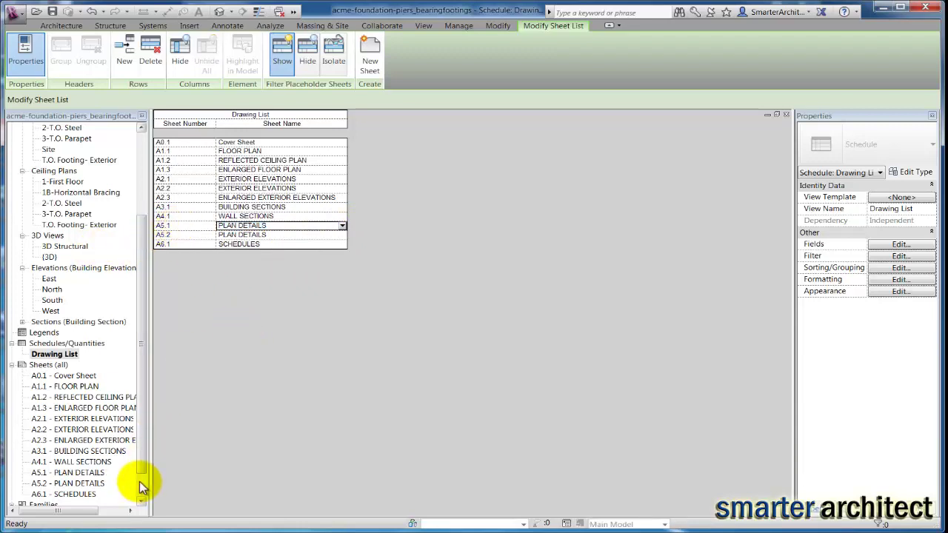
Open sheet A5.1 to check the sheet name in its titleblock, and return to the Drawing List schedule
{"action": "double_click", "coordinate": [80, 474]}
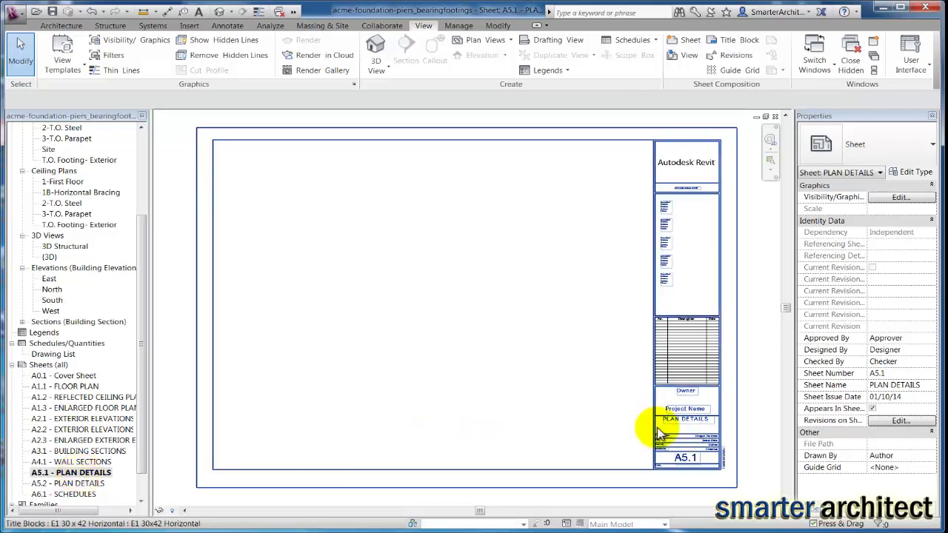
{"action": "double_click", "coordinate": [52, 355]}
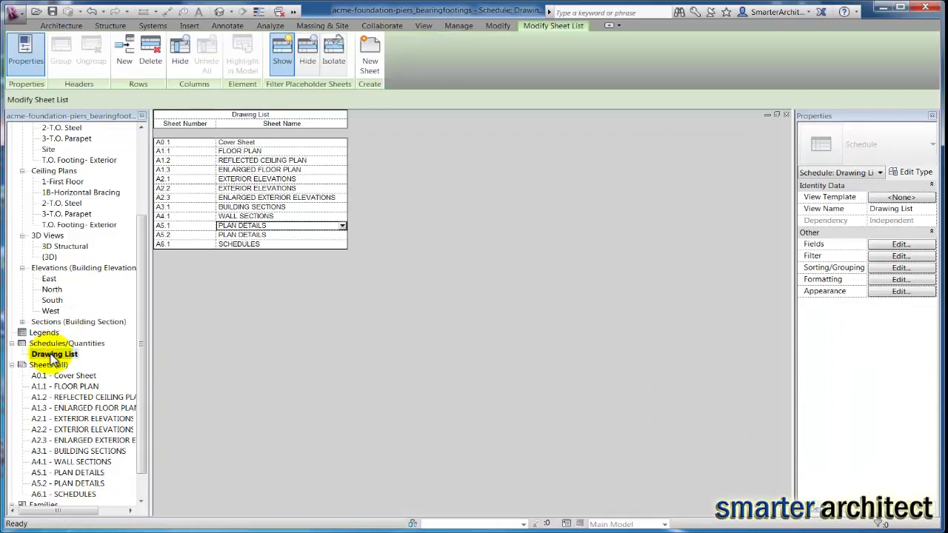